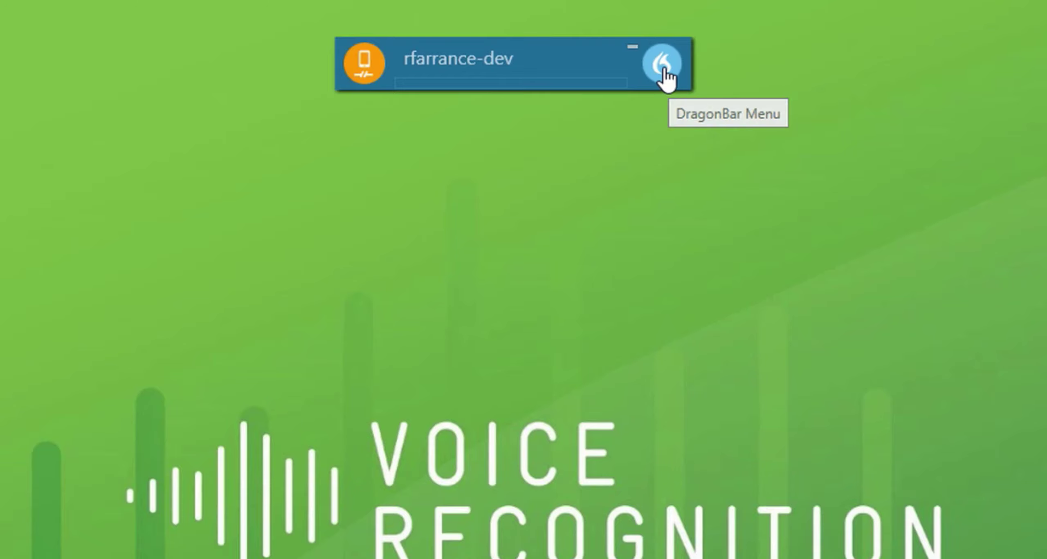
# - Review the Microphone Buttons assignments in Dragon's Options
pyautogui.click(659, 65)
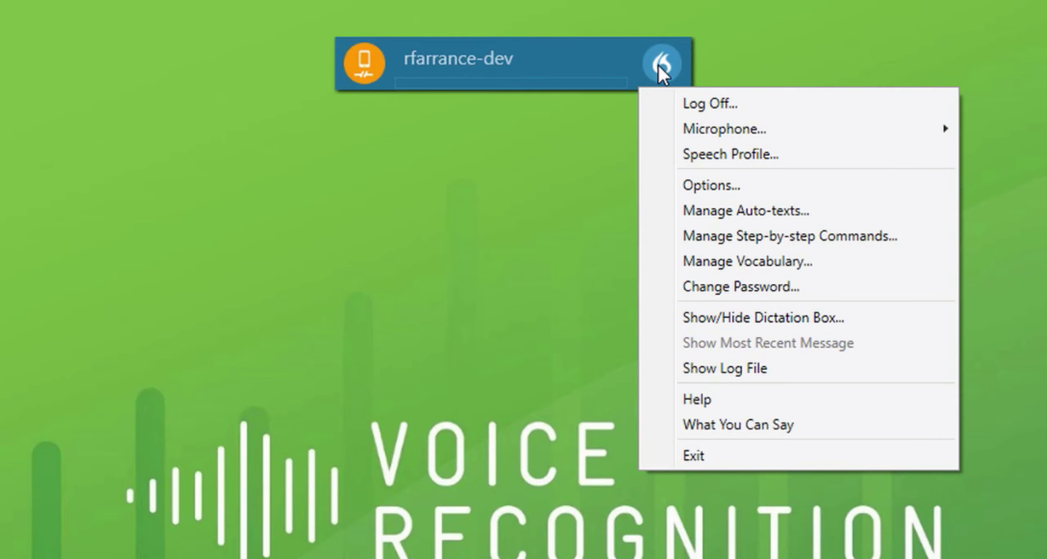
pyautogui.click(704, 187)
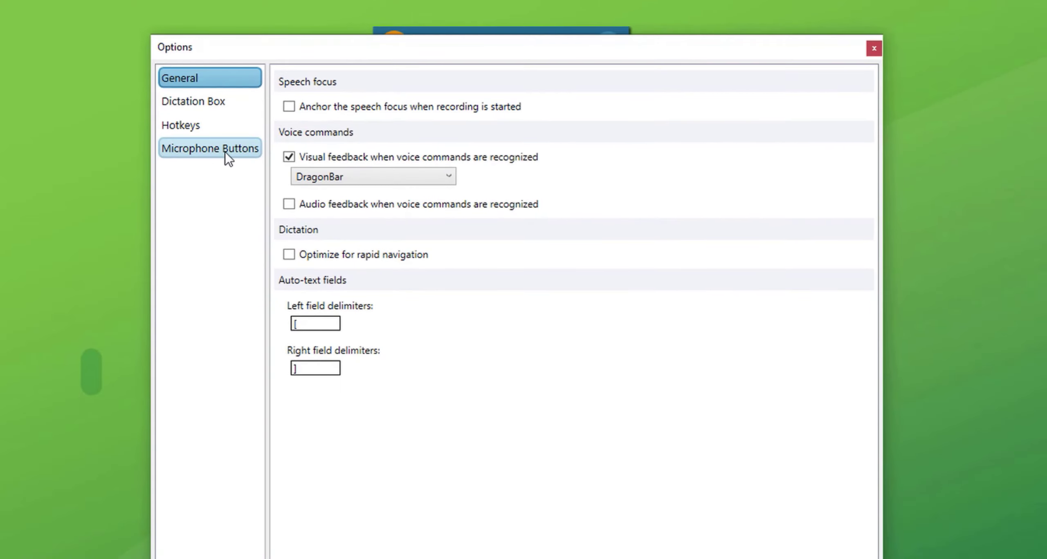
pyautogui.click(219, 148)
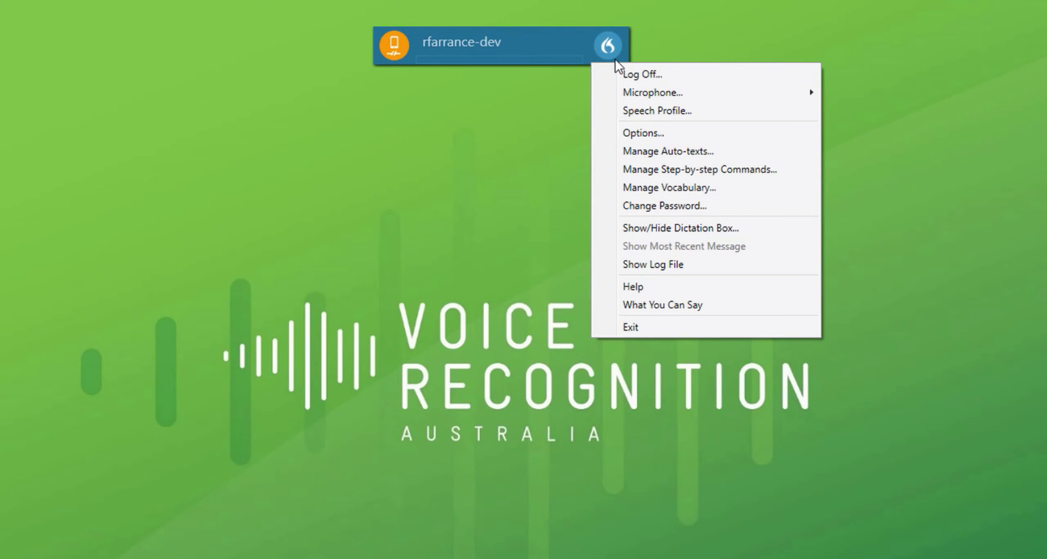
# - Check the list of available microphones, then return to the Microphone Buttons settings
pyautogui.moveTo(656, 93)
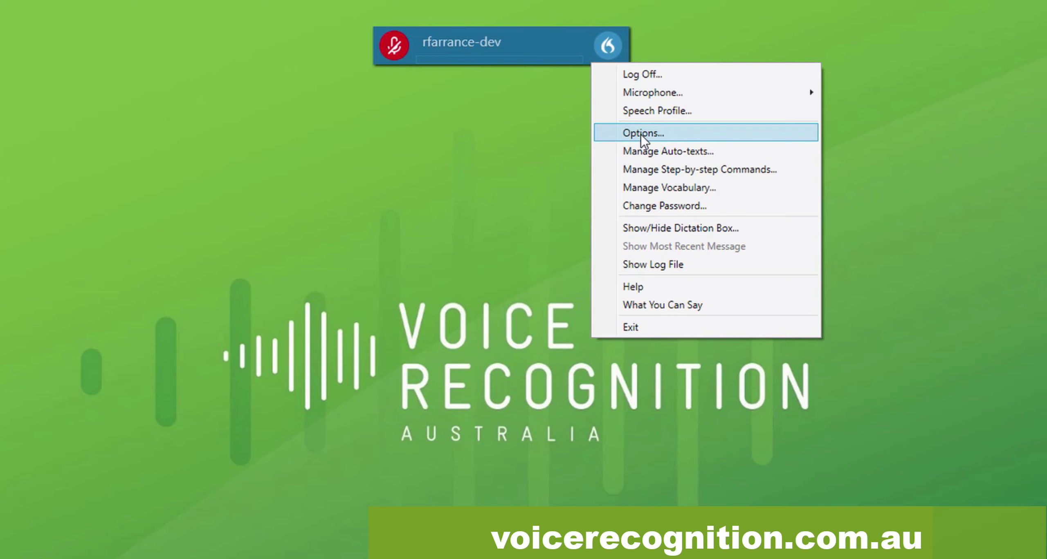
pyautogui.click(641, 134)
pyautogui.click(221, 149)
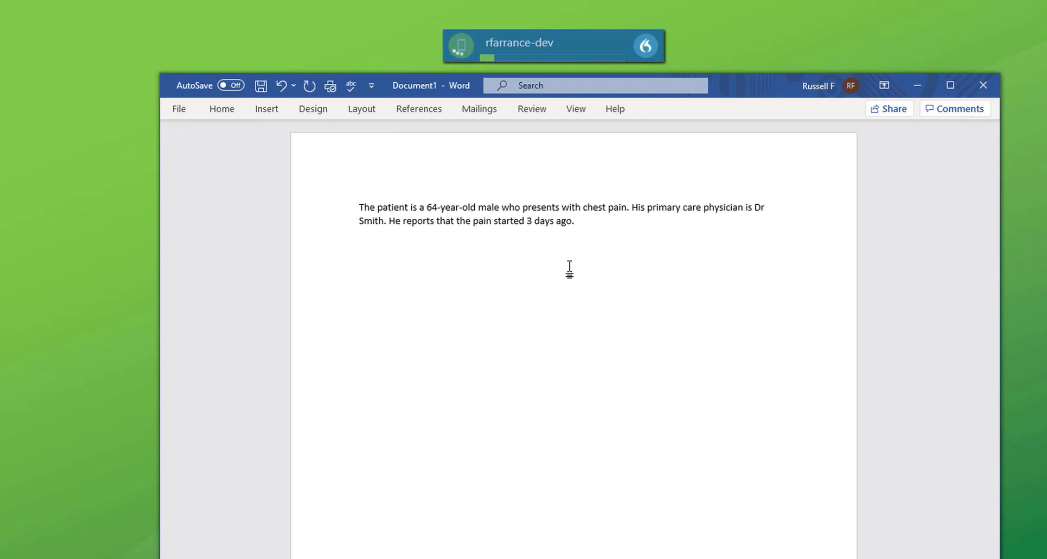
# - Dictate the sharp midsternal pain radiating to the right arm, associated symptoms and pertinent denials
pyautogui.write('He describes it as sharp, midsternal pain, radiating to his right arm.')
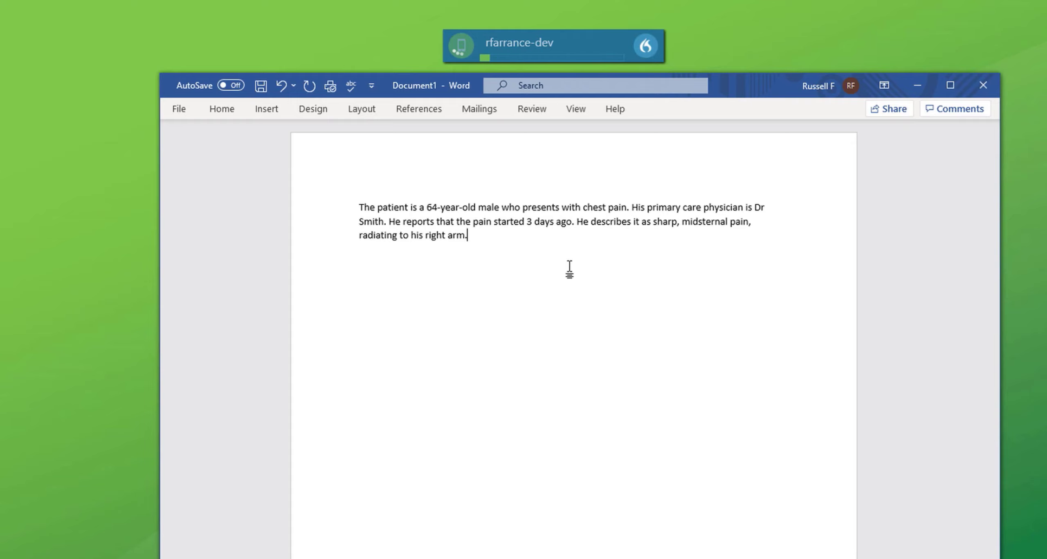
pyautogui.write(' He also complains of associated shortness of breath cold sweats and nausea')
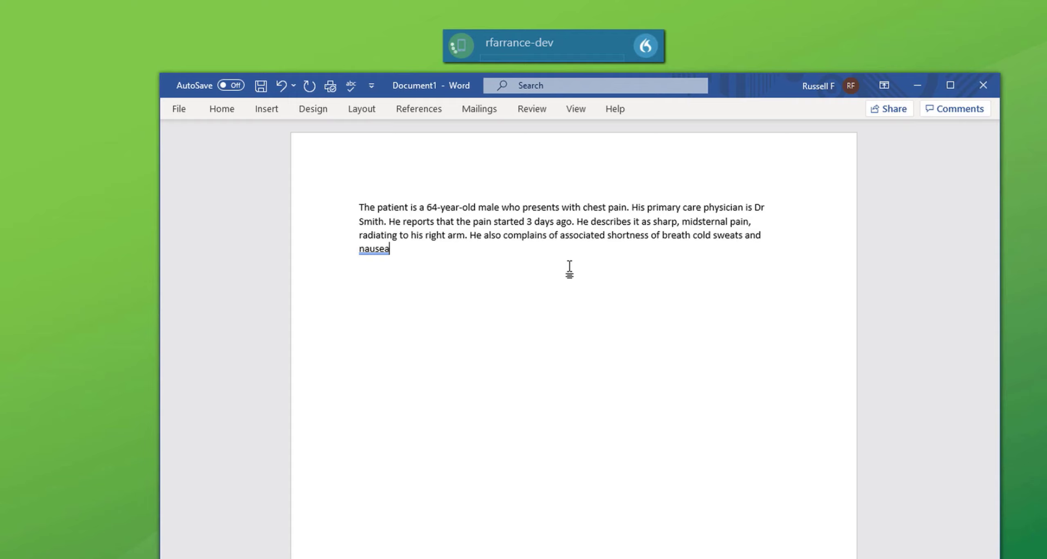
pyautogui.write('.')
pyautogui.write('He denies vomiting, rectal bleeding or tarry stools. He denies a history of heart attack.')
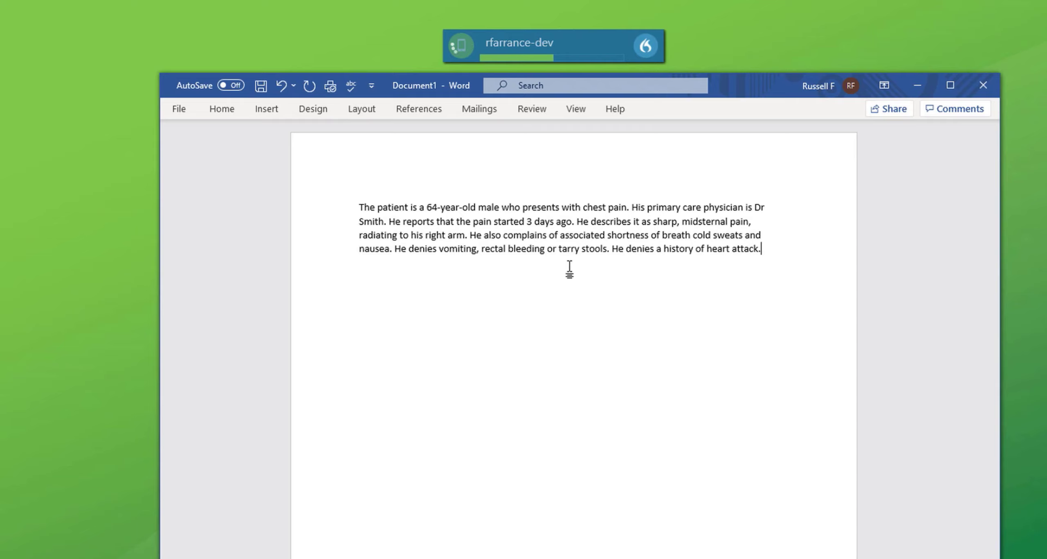
pyautogui.write(' He does have a history of COPD, CAD, arthritis,')
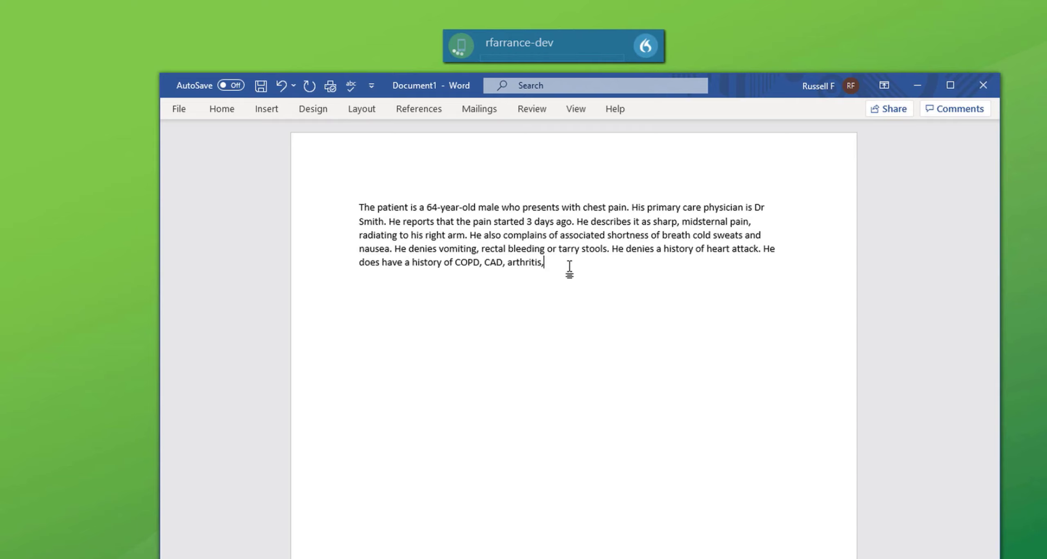
pyautogui.write(' hypertension and hyperlipidaemia.')
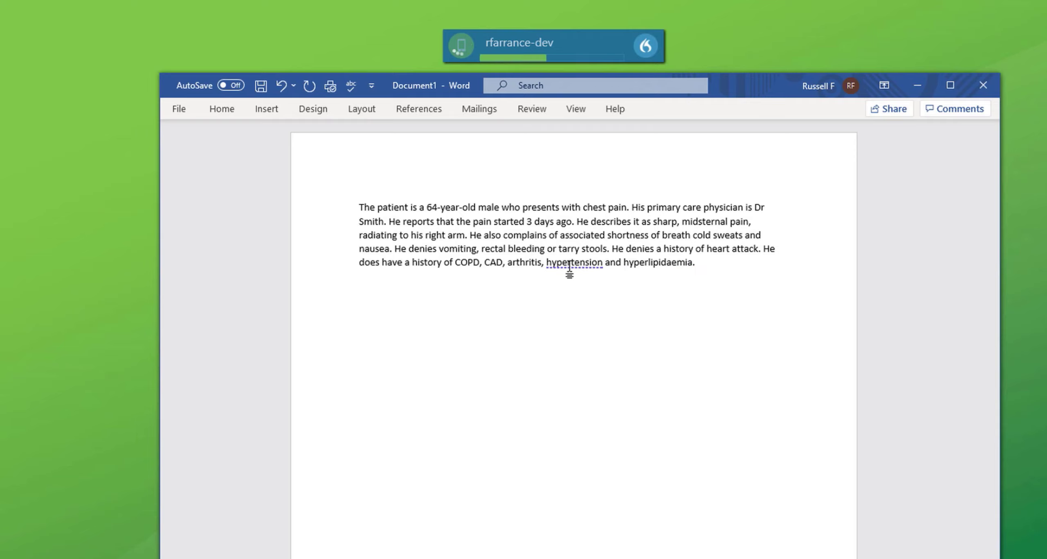
pyautogui.write(' He is currently taking lisinopril for blood pressure.')
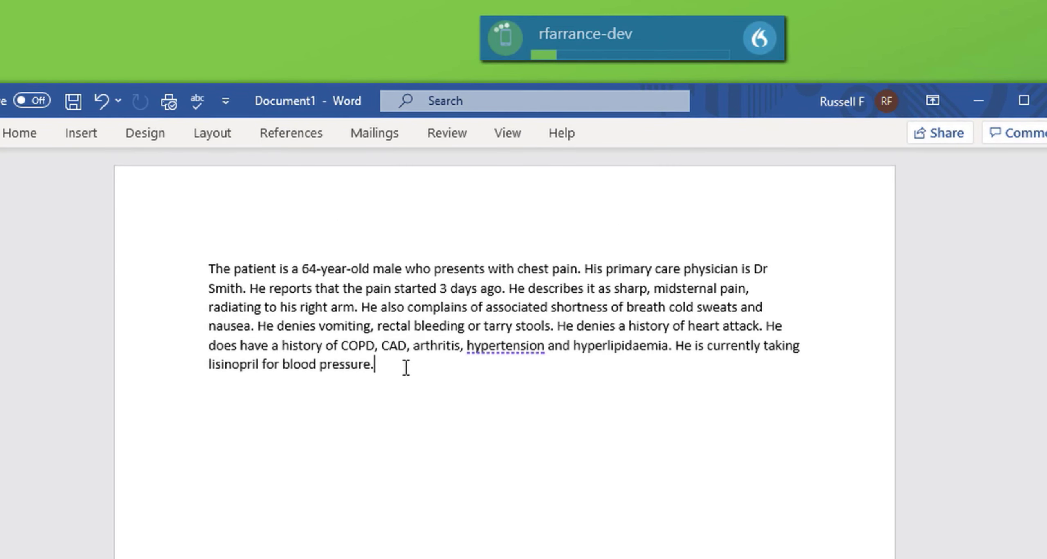
# - Dictate a new paragraph 'The patient was prescribed Gem test to deal with urinary tract infections.'
pyautogui.press('Return')
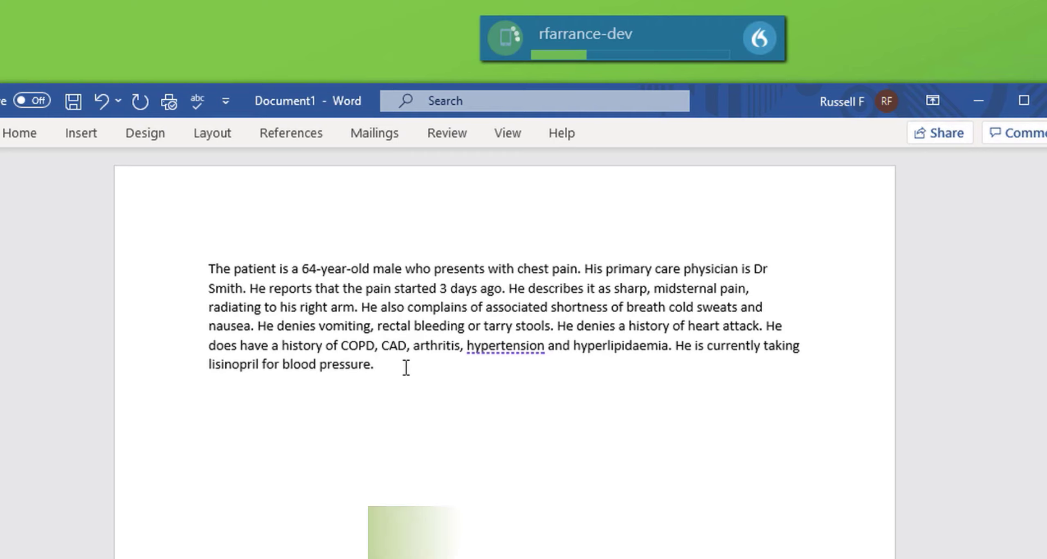
pyautogui.write('The patient was prescribed Gem test to deal with urinary tract infections')
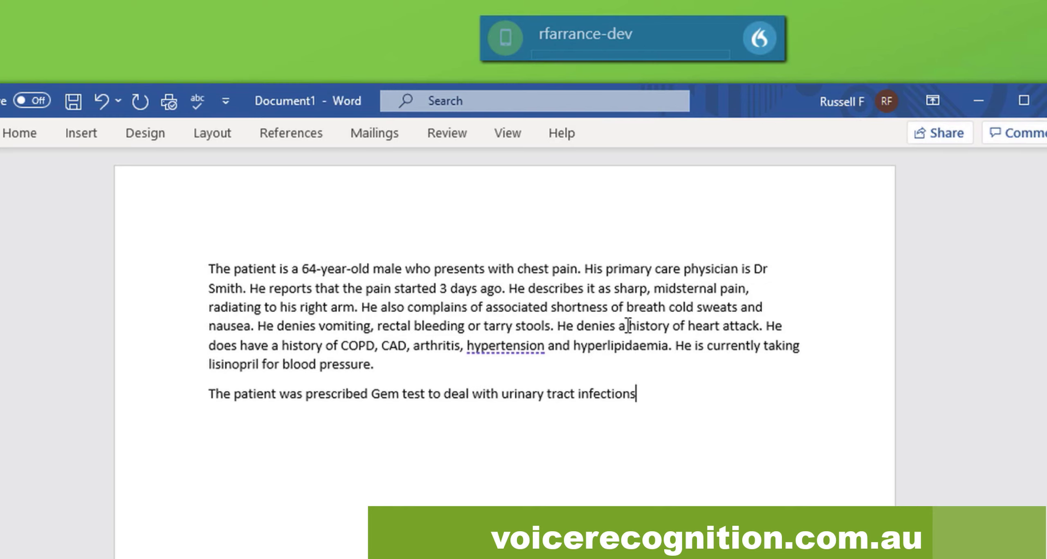
pyautogui.write('.')
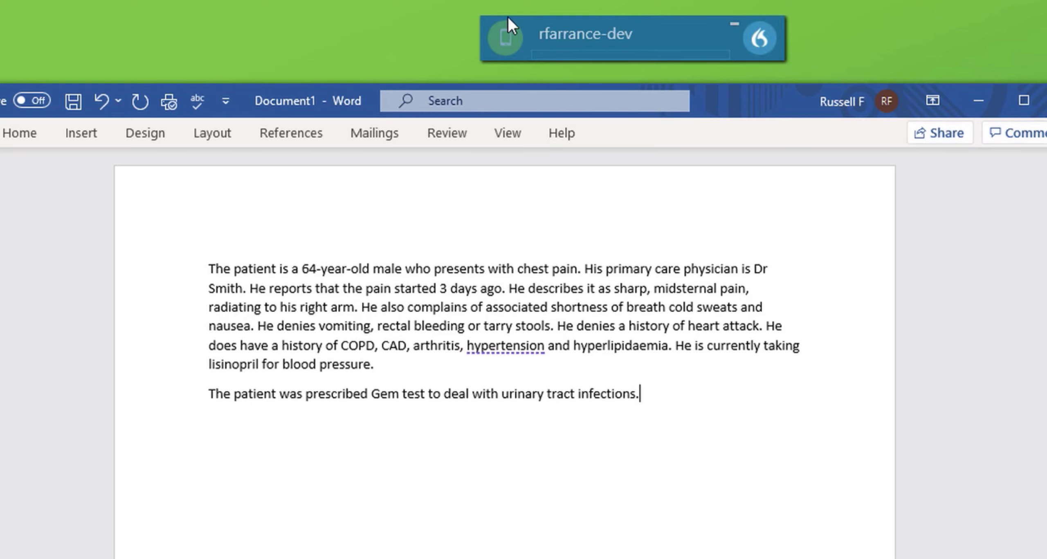
pyautogui.click(511, 30)
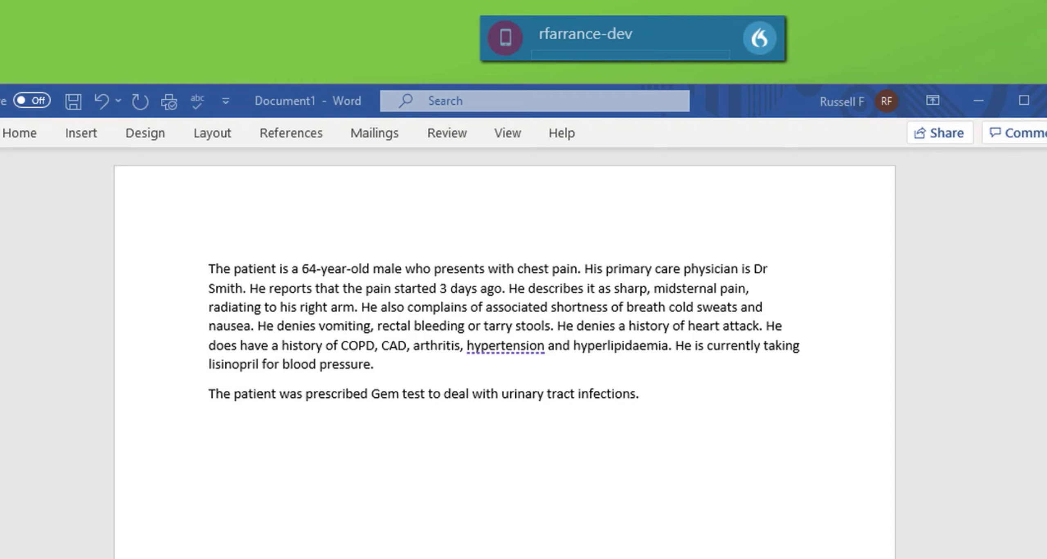
# - Add 'Gemtesa' to the custom vocabulary with its default pronunciation and close the window
pyautogui.click(691, 408)
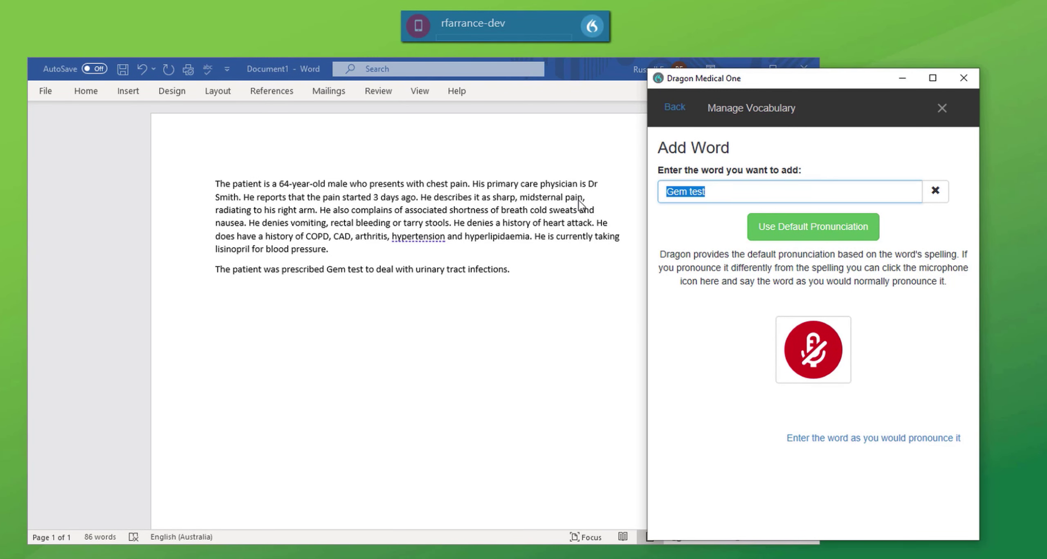
pyautogui.write('Gemte')
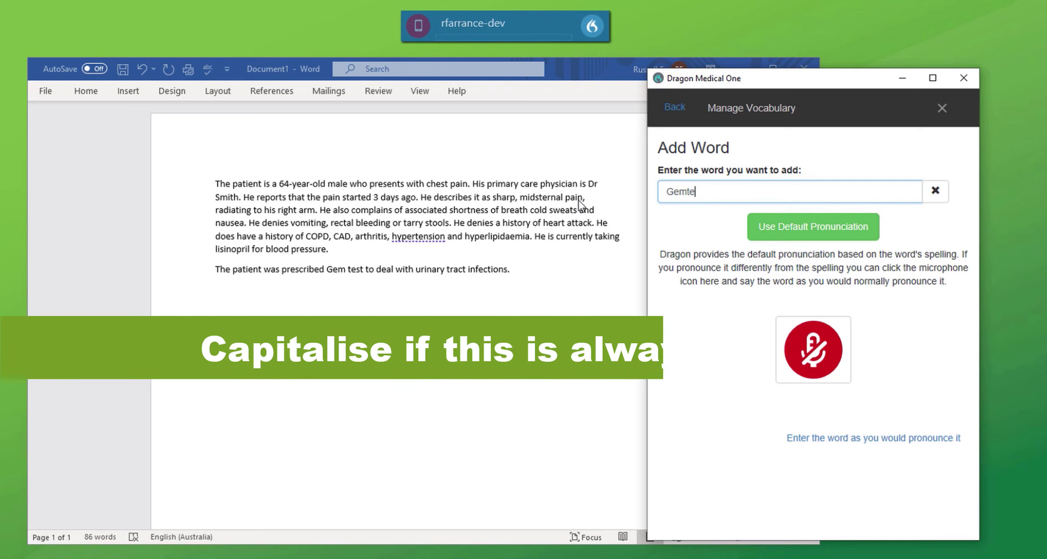
pyautogui.write('sa')
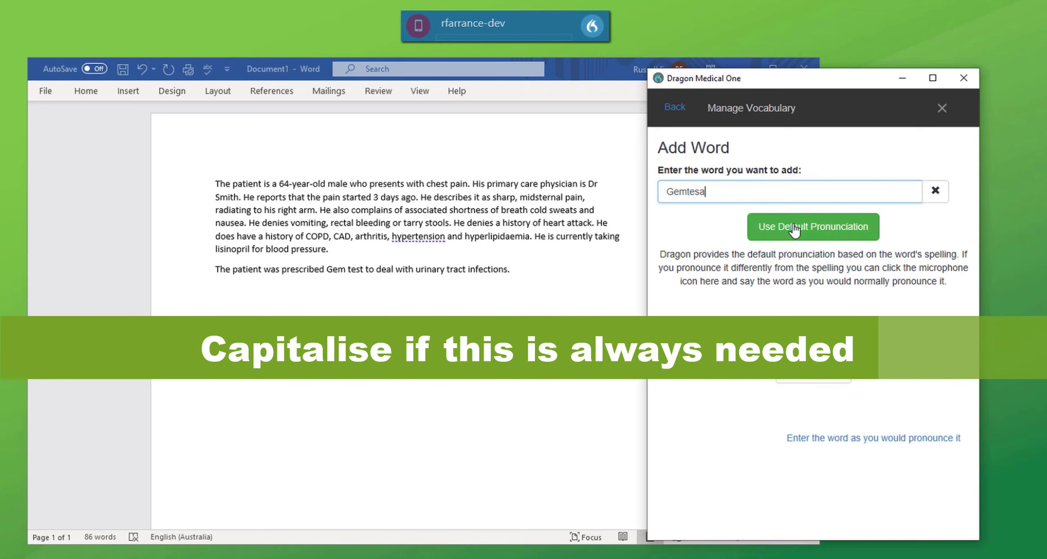
pyautogui.click(794, 227)
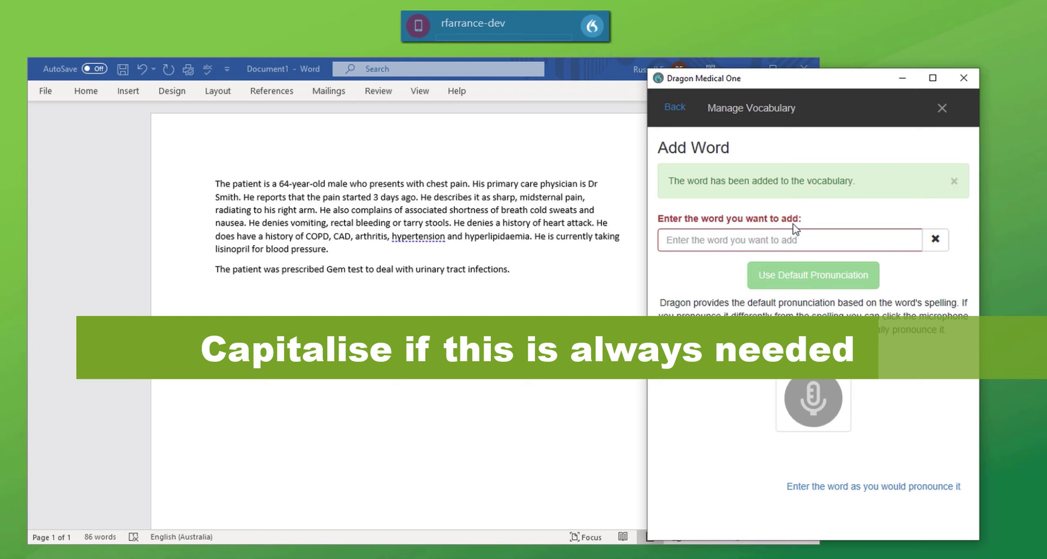
pyautogui.click(964, 79)
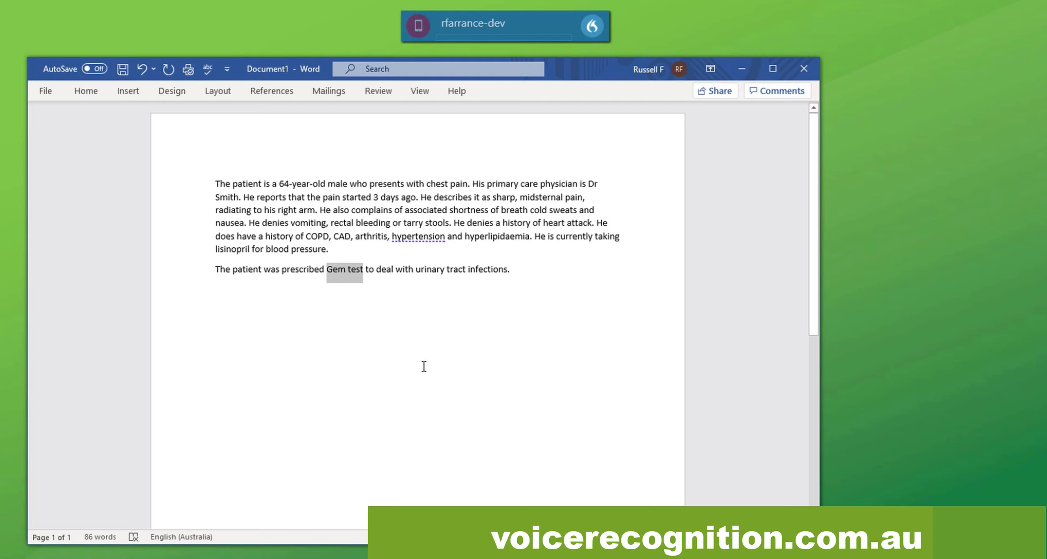
# - Dictate 'Gemtesa' over the misrecognised 'Gem test', toggling the microphone with F4
pyautogui.press('F4')
pyautogui.write('Gemtesa')
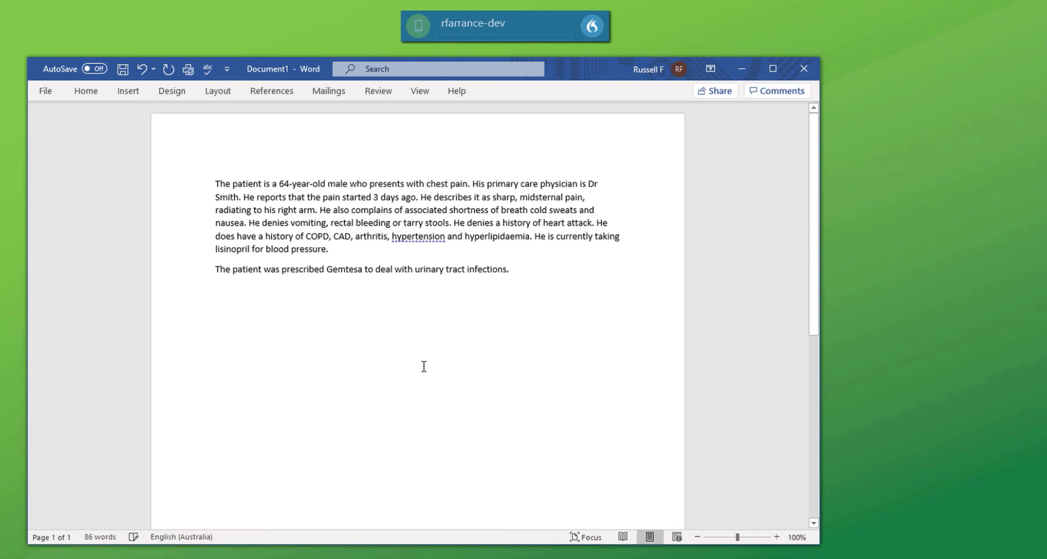
pyautogui.press('F4')
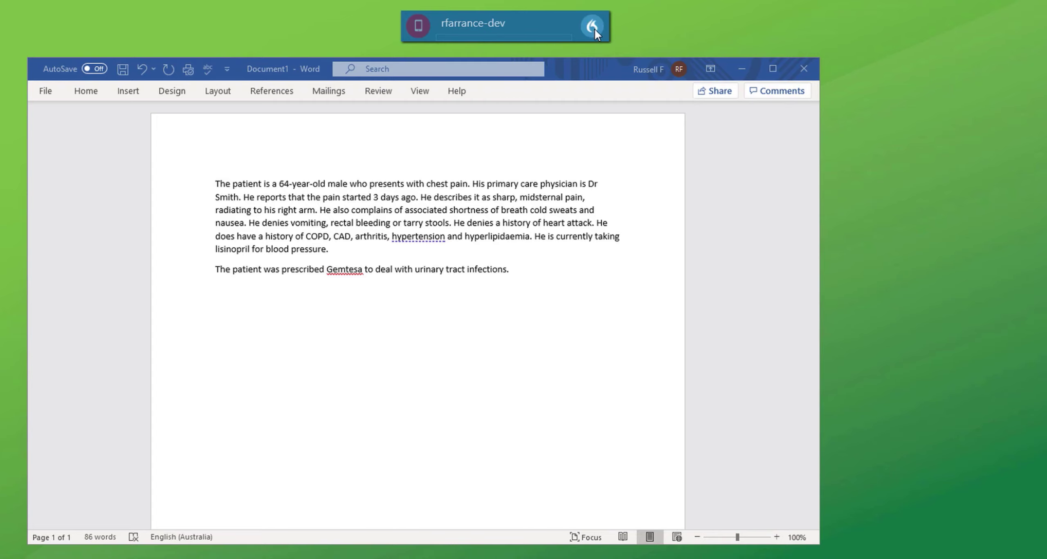
# - Record and save a spoken pronunciation for the Gemtesa vocabulary entry
pyautogui.click(653, 141)
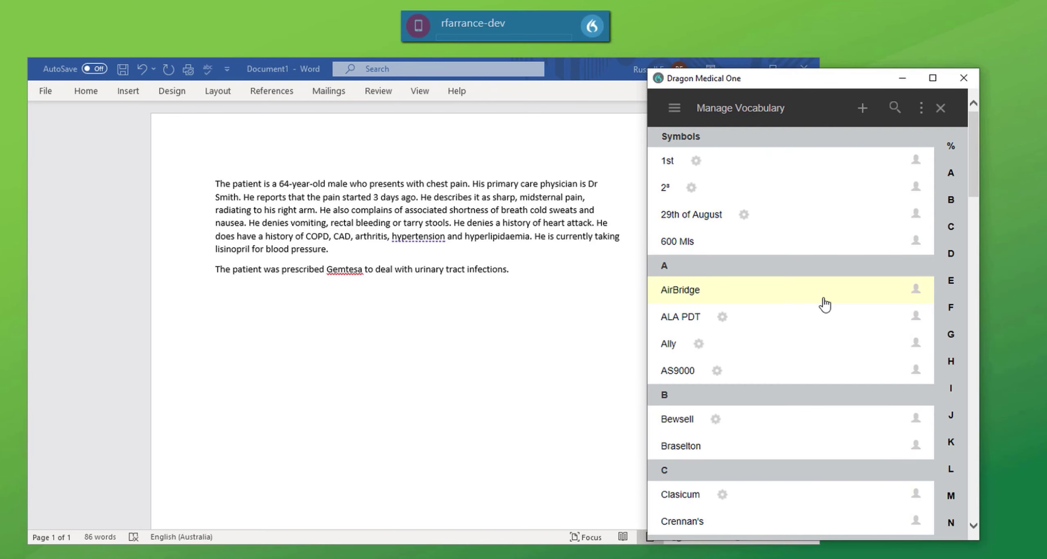
pyautogui.scroll(-10, 800, 309)
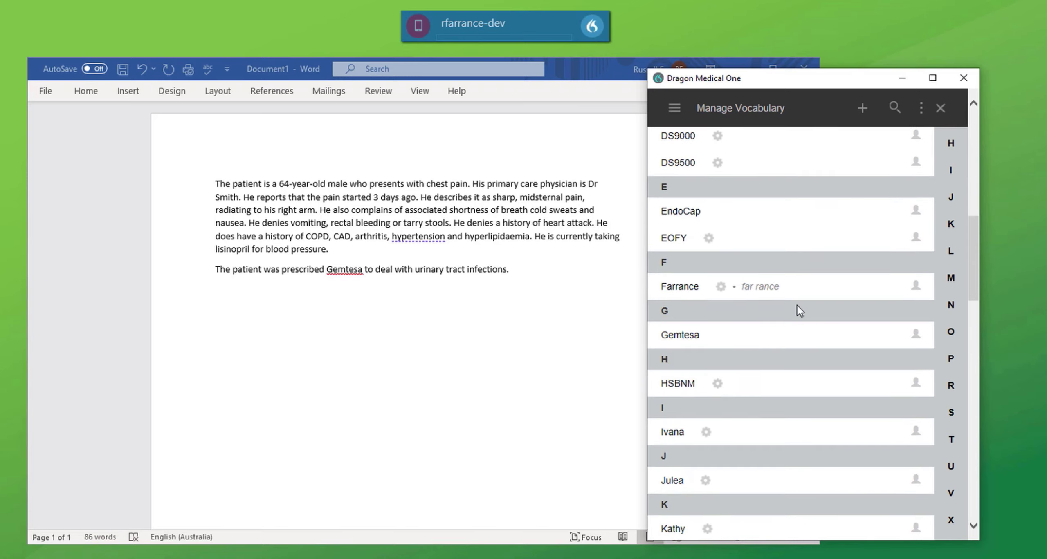
pyautogui.scroll(-1, 797, 306)
pyautogui.click(732, 266)
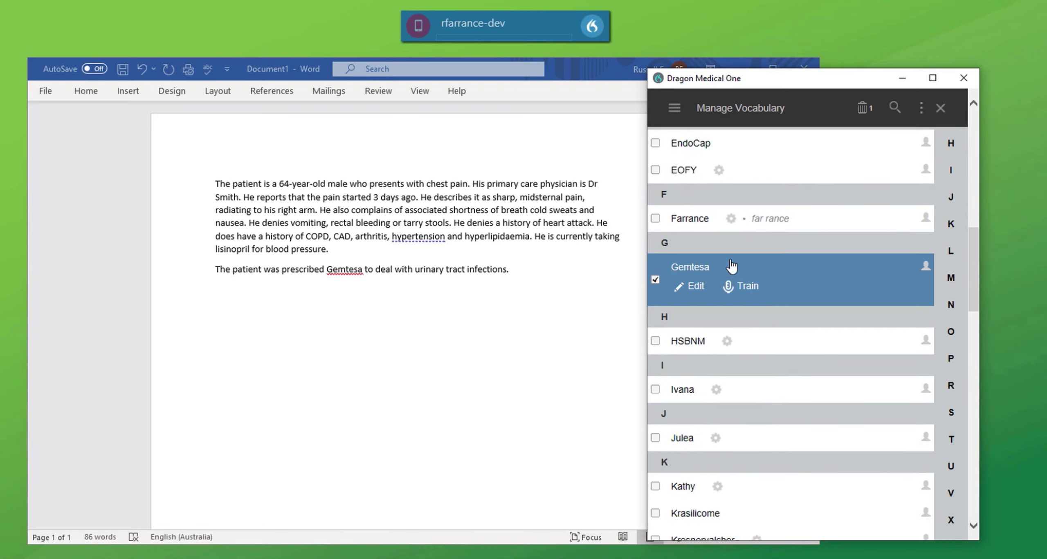
pyautogui.click(747, 286)
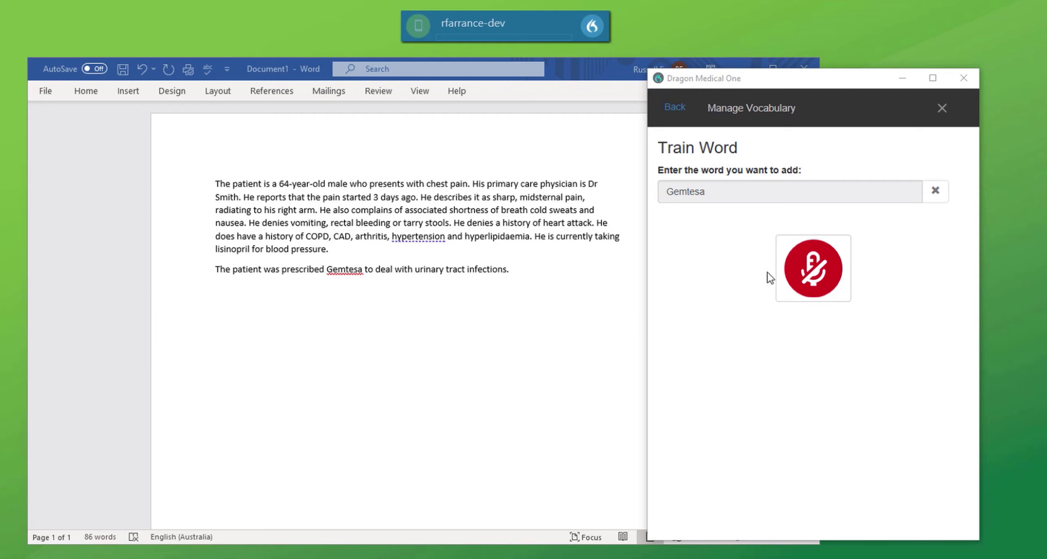
pyautogui.click(814, 276)
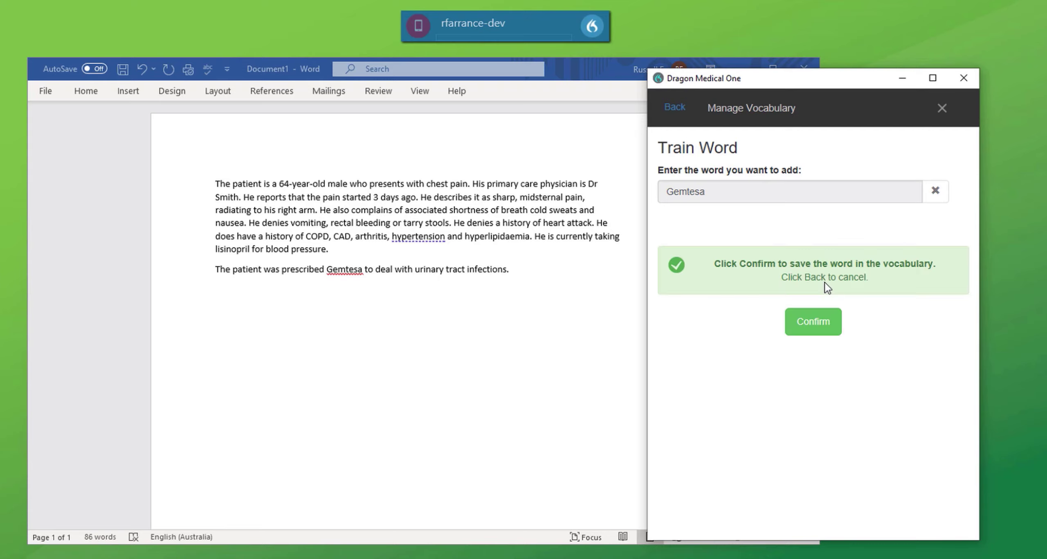
pyautogui.click(822, 327)
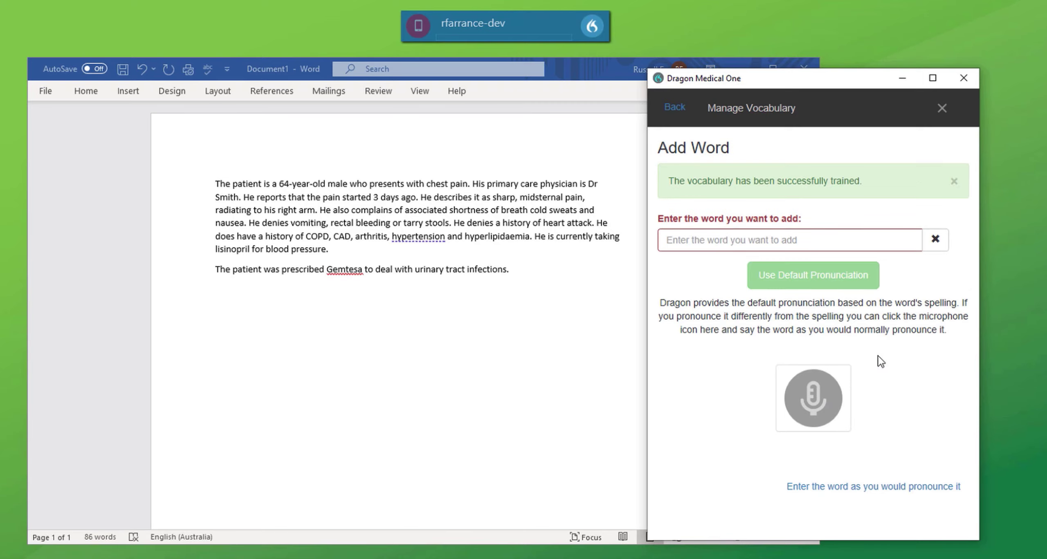
# - Close the vocabulary window and start a new paragraph below the Gemtesa sentence
pyautogui.click(963, 78)
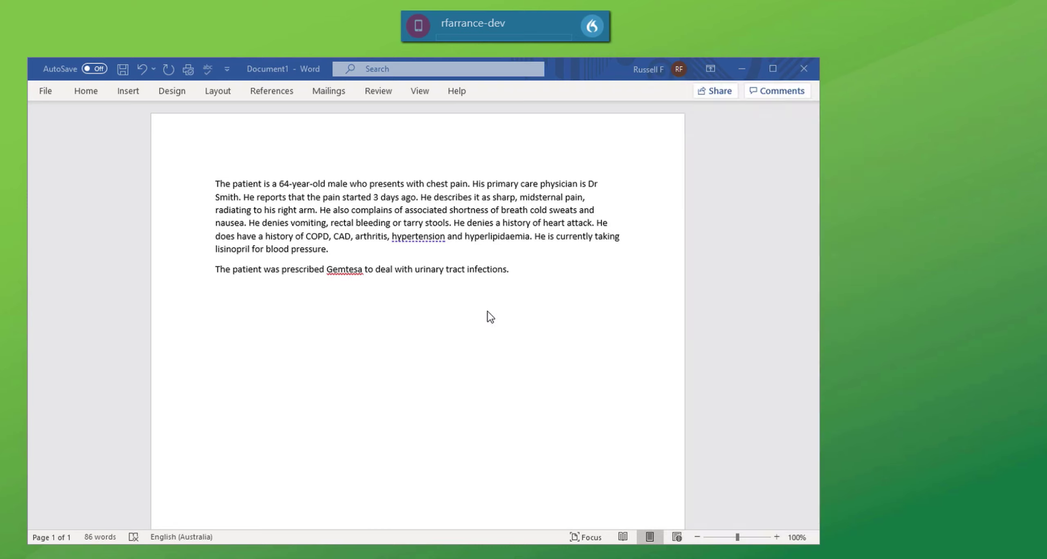
pyautogui.click(514, 270)
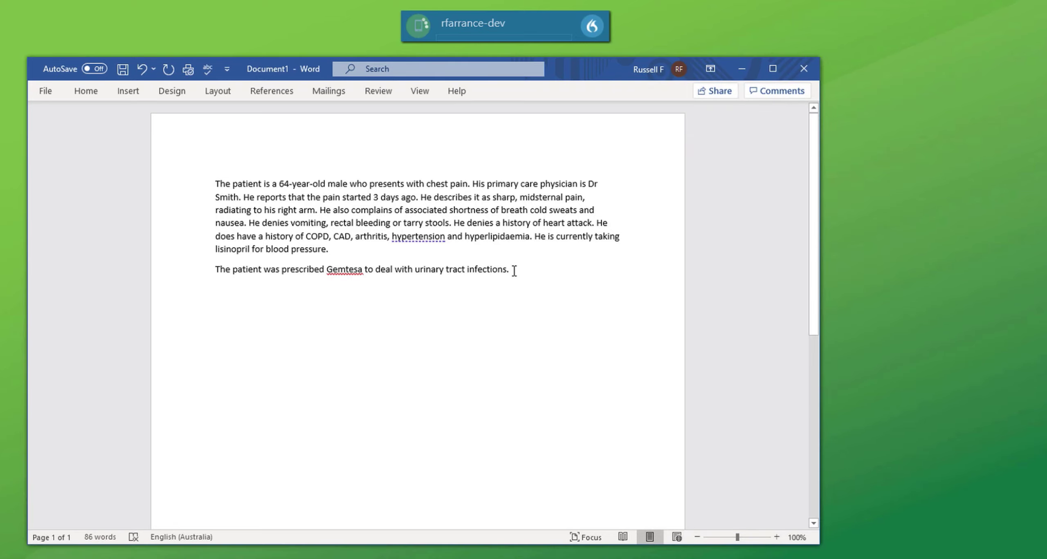
pyautogui.press('Return')
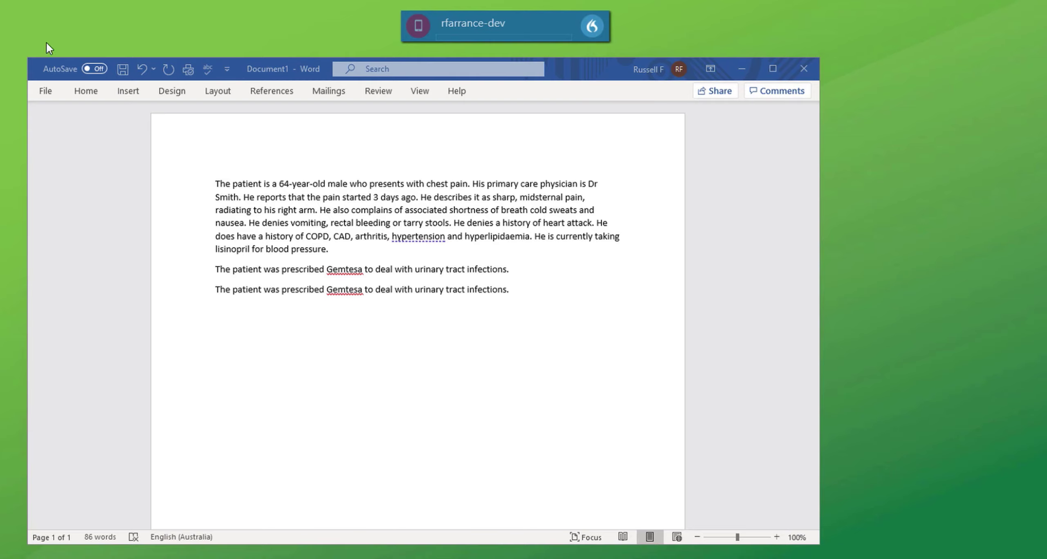
# - Open Manage Vocabulary from the Dragon menu and bring up the Add Word form
pyautogui.click(594, 26)
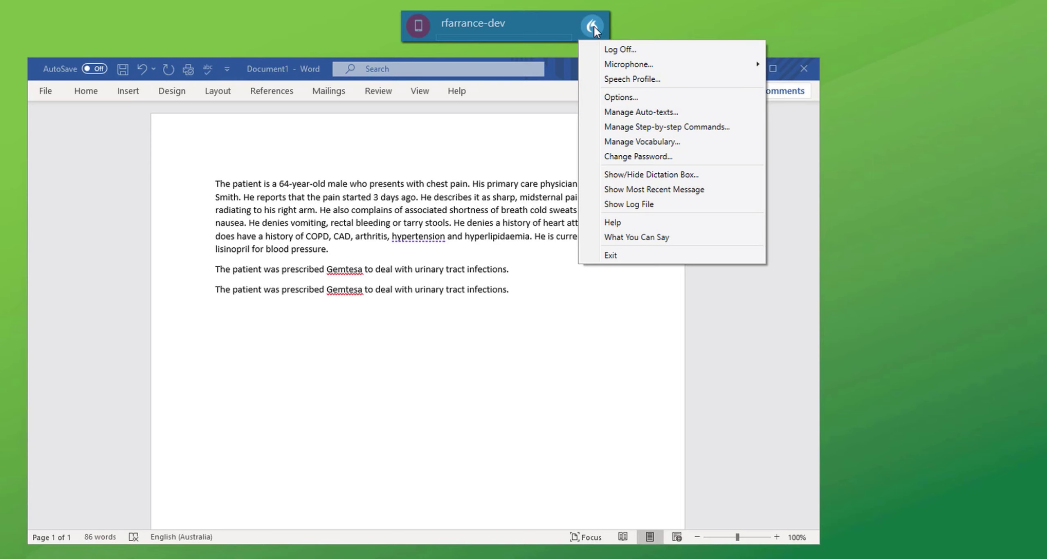
pyautogui.click(641, 143)
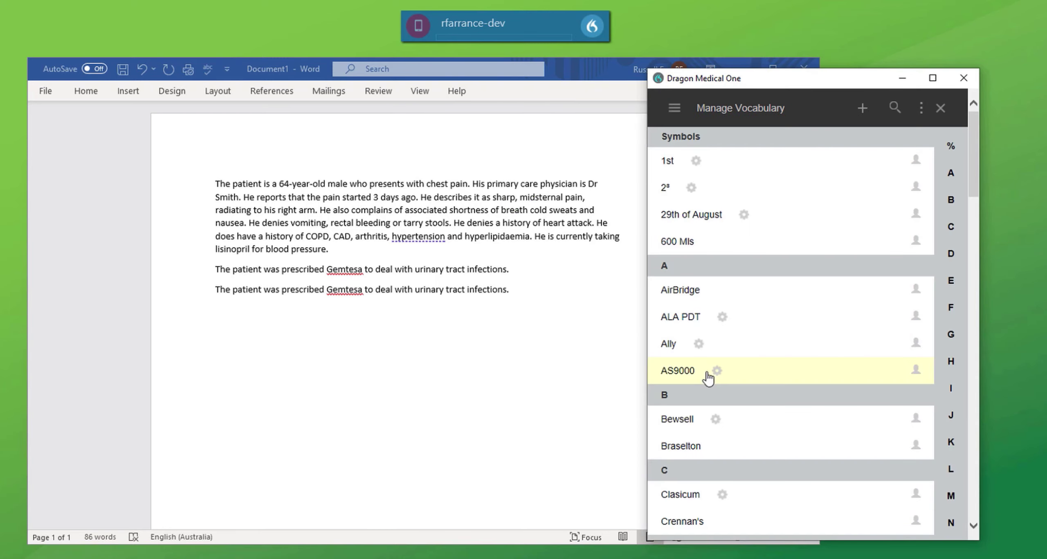
pyautogui.click(861, 114)
# - Add 'Vocabria' with a recorded pronunciation, confirm it, and close the vocabulary window
pyautogui.click(689, 195)
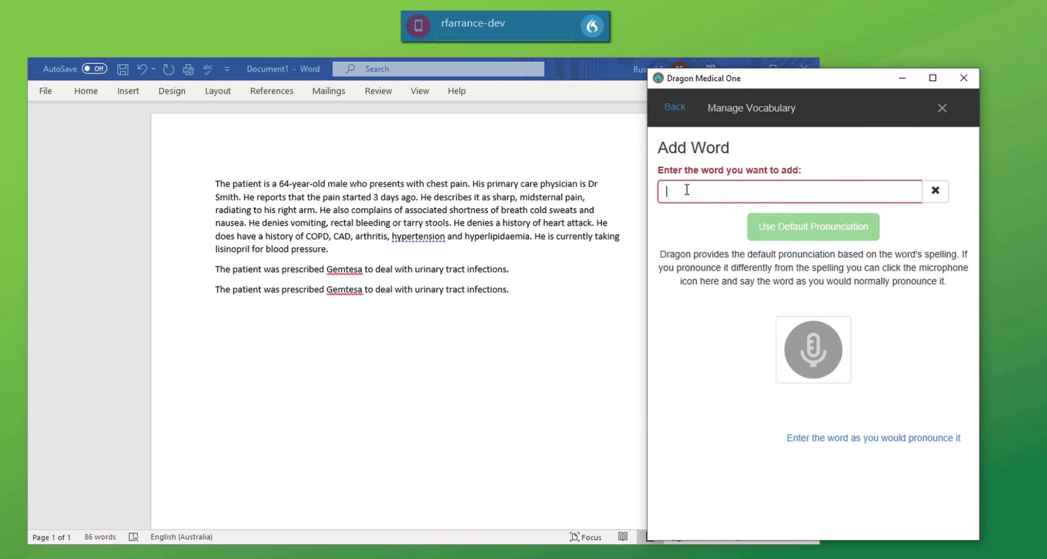
pyautogui.write('Vo')
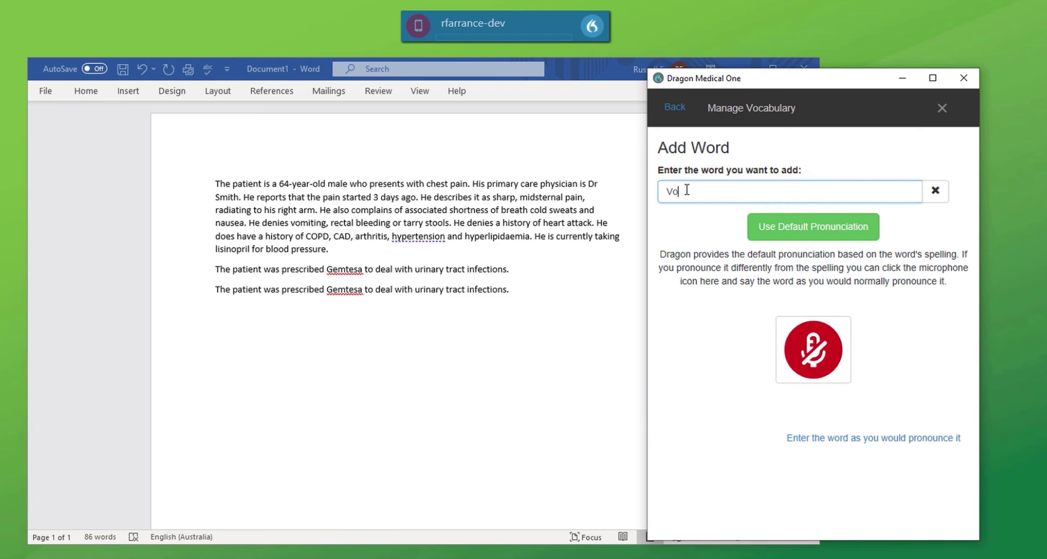
pyautogui.write('cabria')
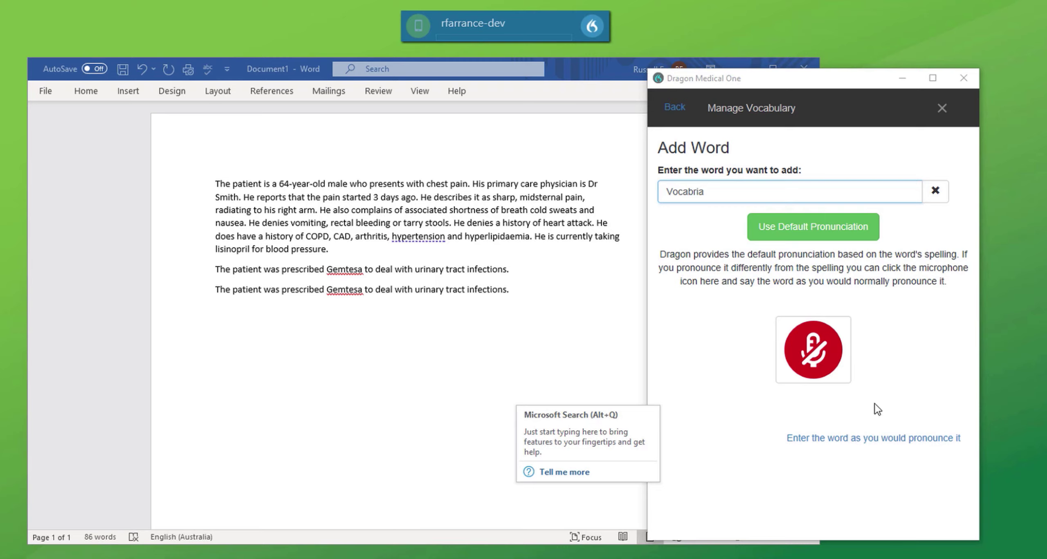
pyautogui.click(820, 364)
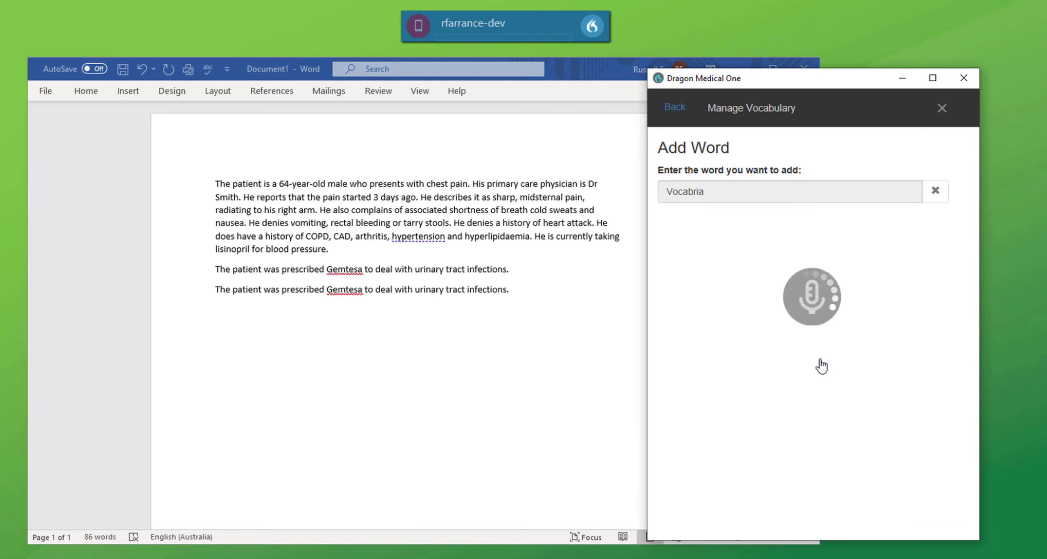
pyautogui.click(811, 332)
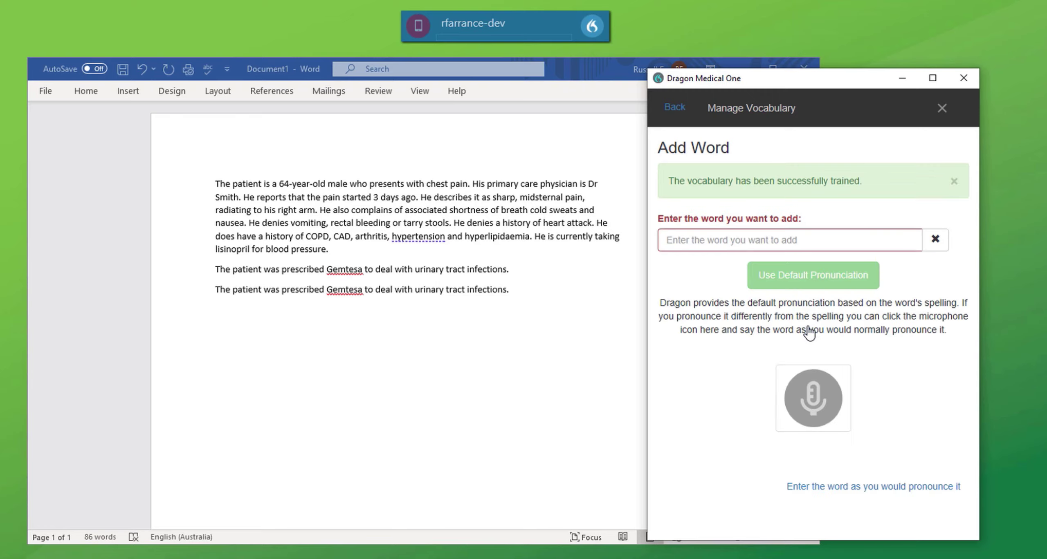
pyautogui.click(966, 79)
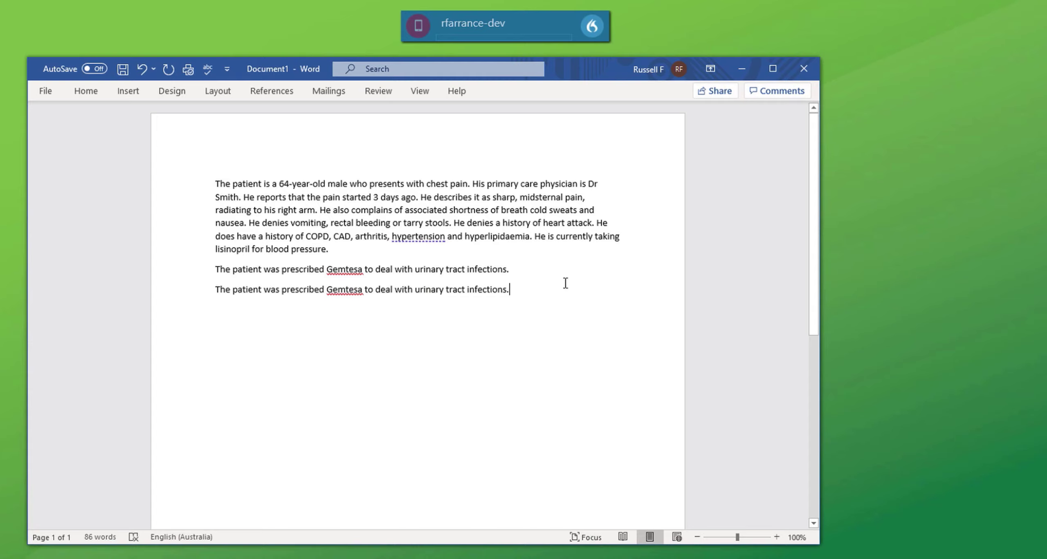
# - Turn the microphone on with F4 and dictate 'The patient was prescribed Vocabria.'
pyautogui.press('F4')
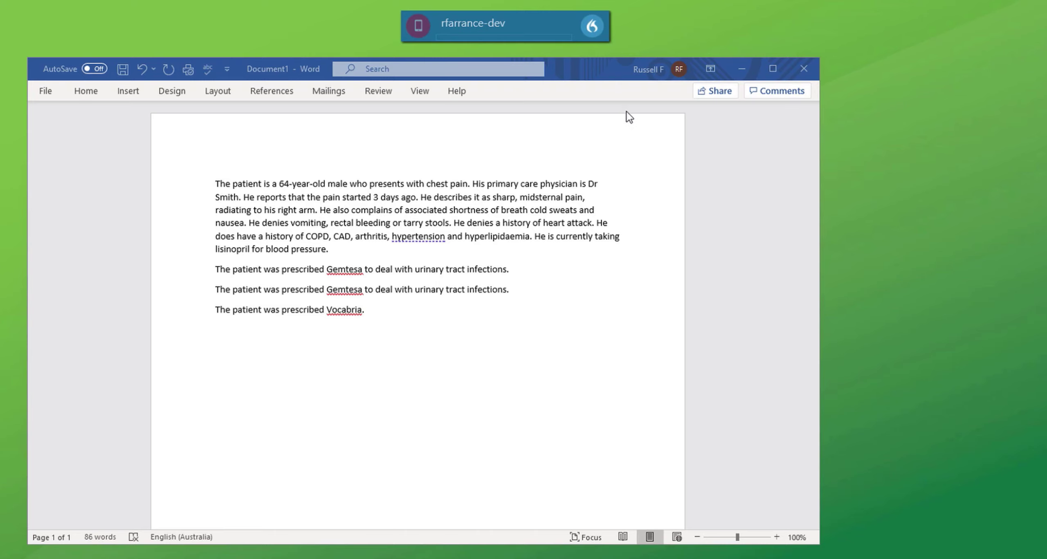
# - Change Dragon's microphone from the smartphone app to Microphone (PowerMicIII-NS)
pyautogui.click(592, 27)
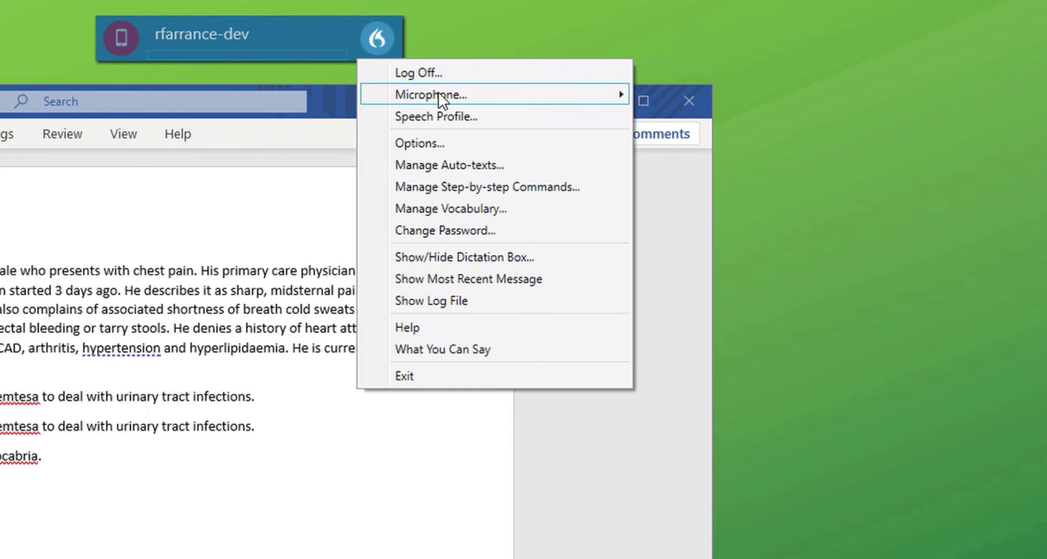
pyautogui.moveTo(438, 94)
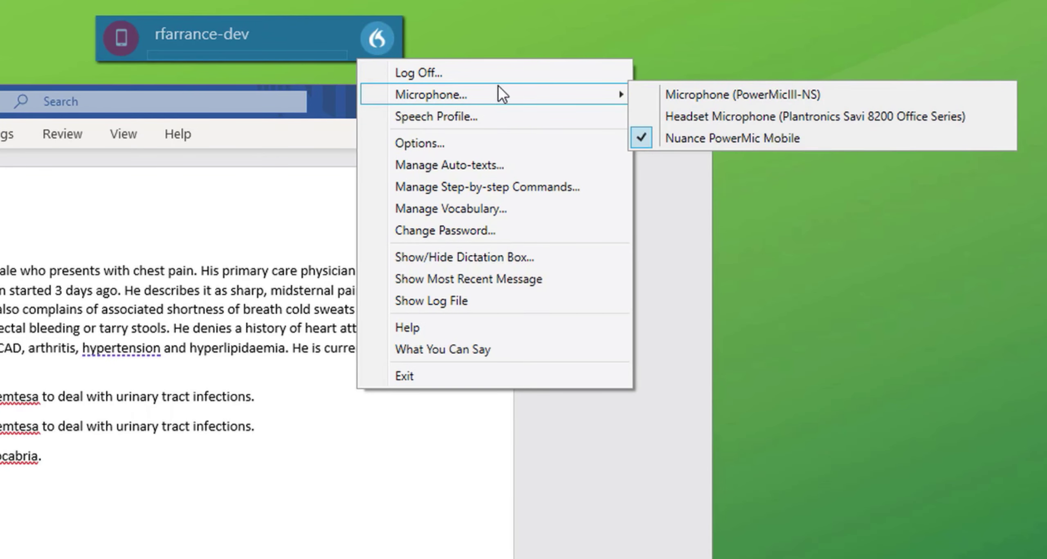
pyautogui.click(705, 94)
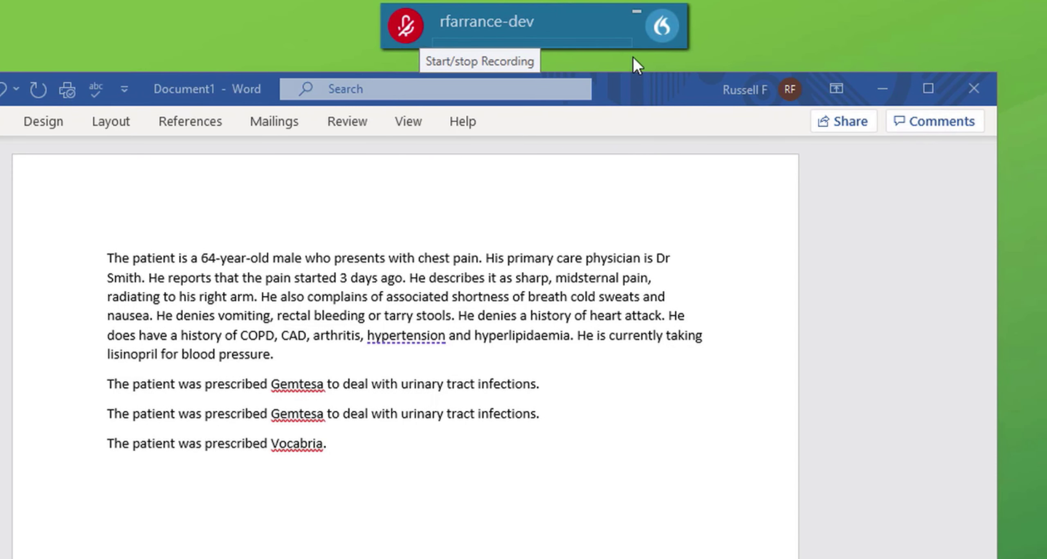
pyautogui.click(660, 31)
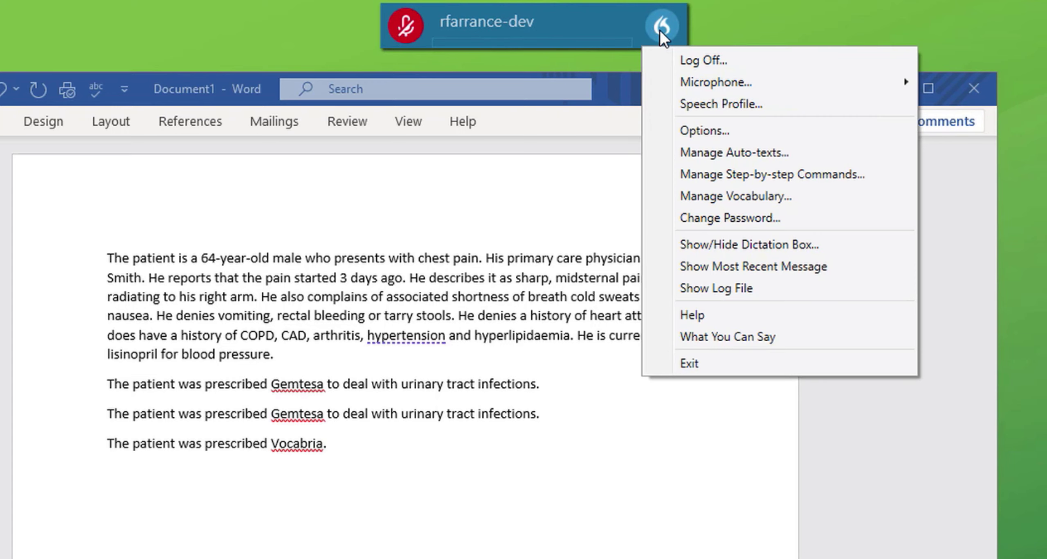
# - Add 'Posimir' to the custom vocabulary with a recorded spoken pronunciation
pyautogui.click(742, 197)
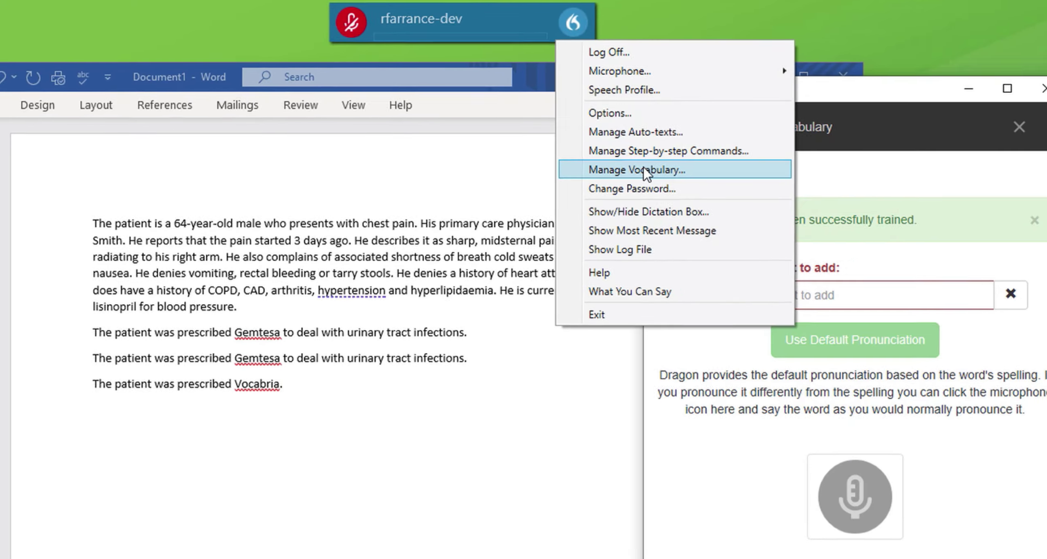
pyautogui.click(645, 171)
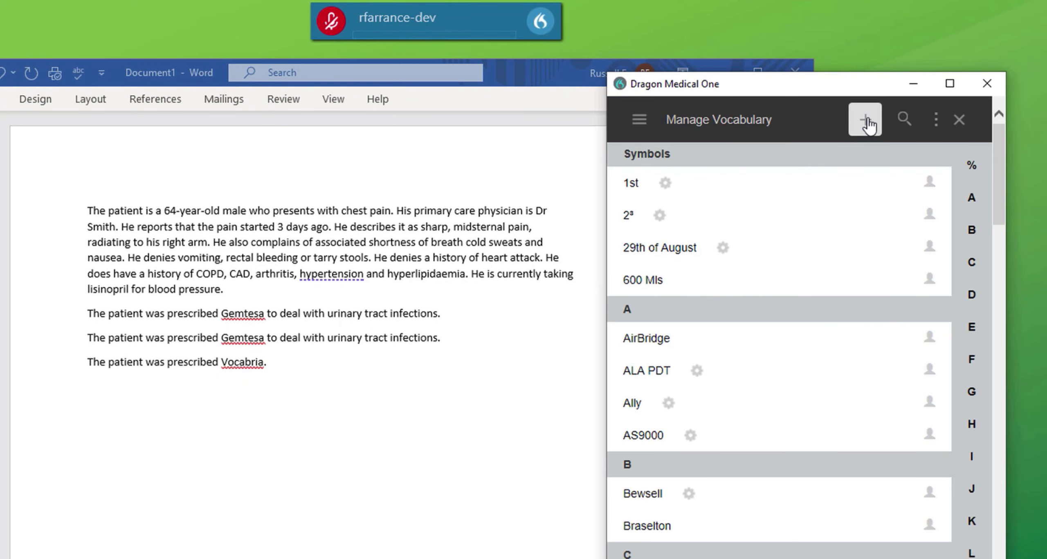
pyautogui.click(866, 119)
pyautogui.click(715, 223)
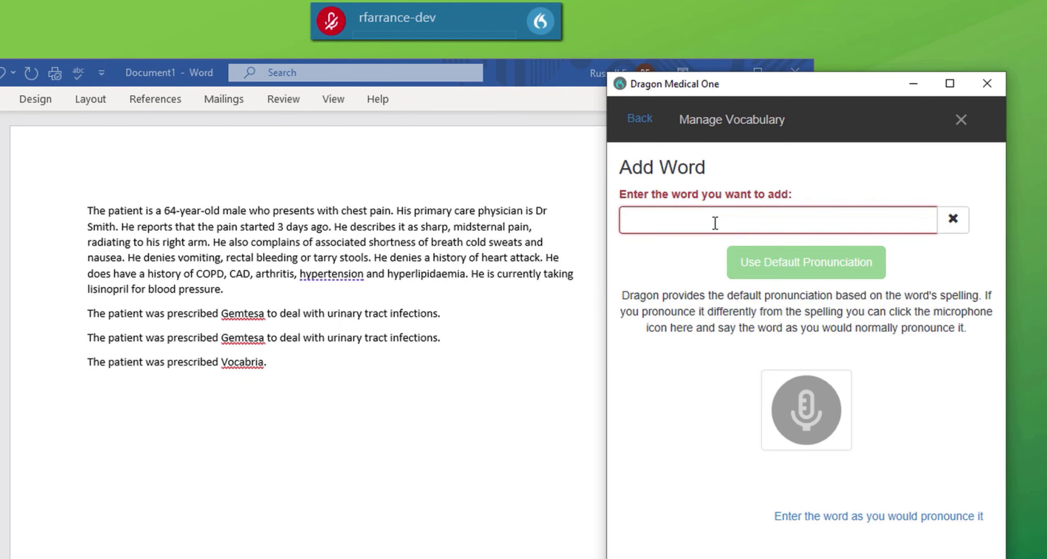
pyautogui.write('Posimir')
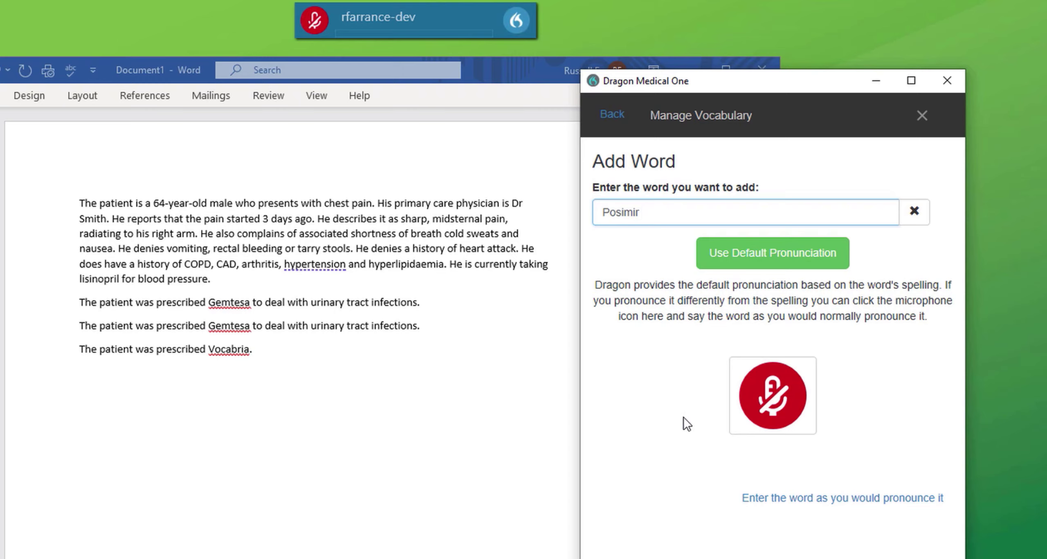
pyautogui.click(775, 396)
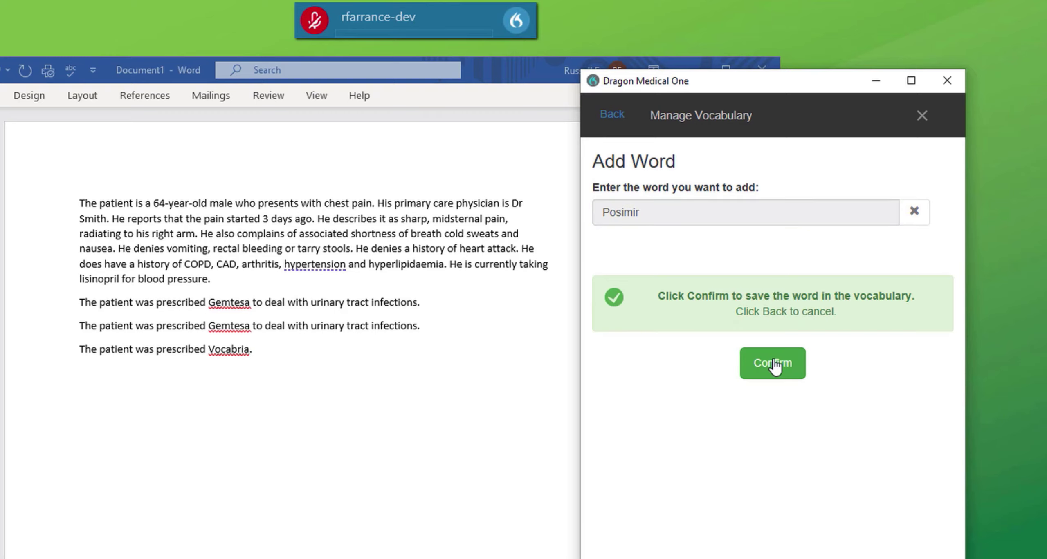
pyautogui.click(774, 367)
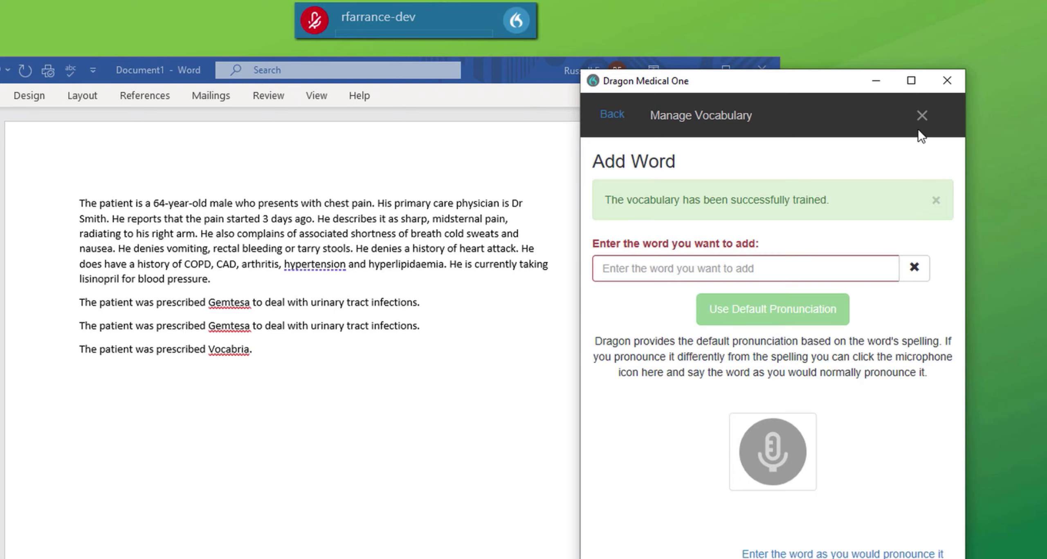
# - Close the vocabulary window and start dictation (F4) with the cursor after 'Vocabria.'
pyautogui.click(940, 82)
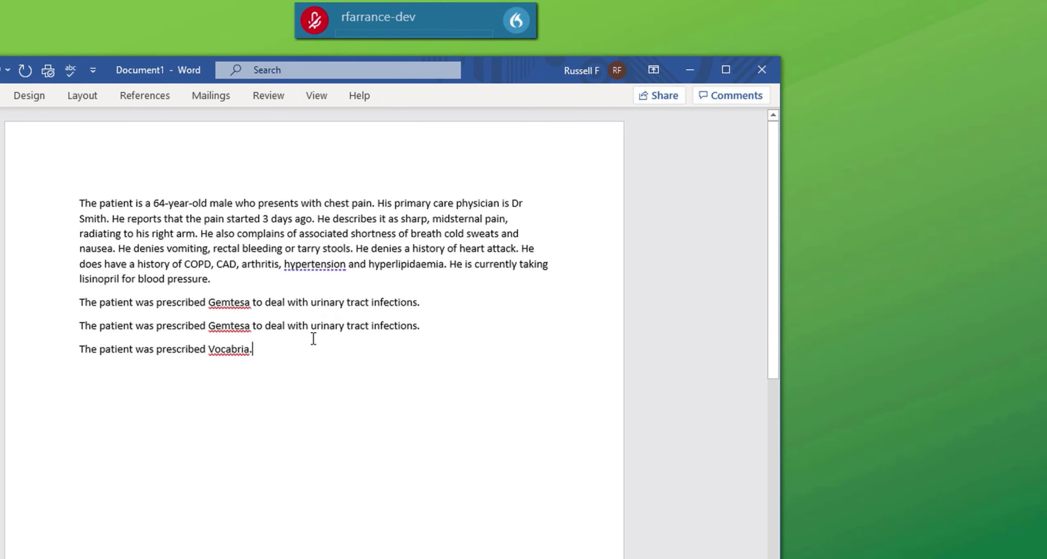
pyautogui.click(278, 355)
pyautogui.press('F4')
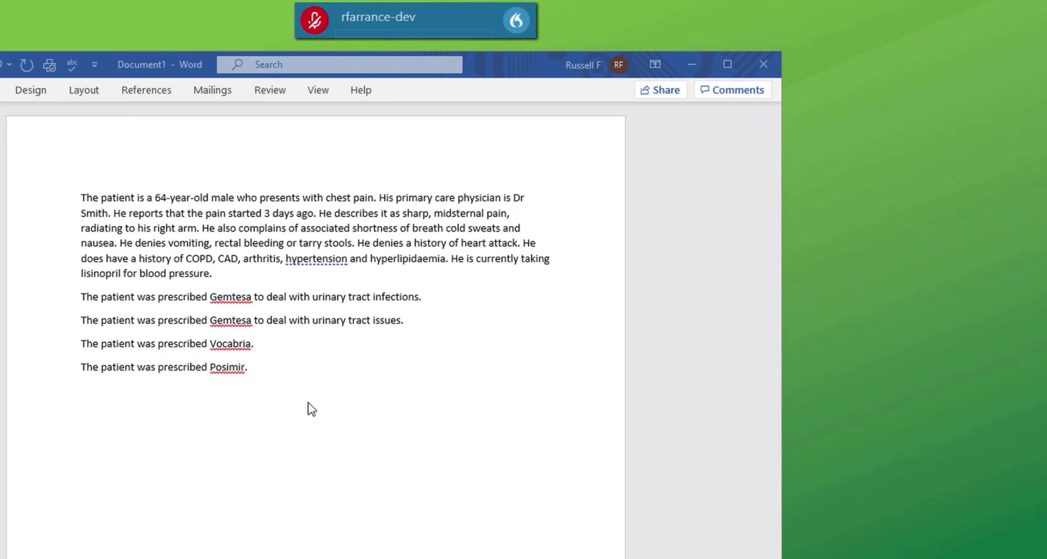
# - Select the last three prescription sentences and delete them with a voice command
pyautogui.click(257, 372)
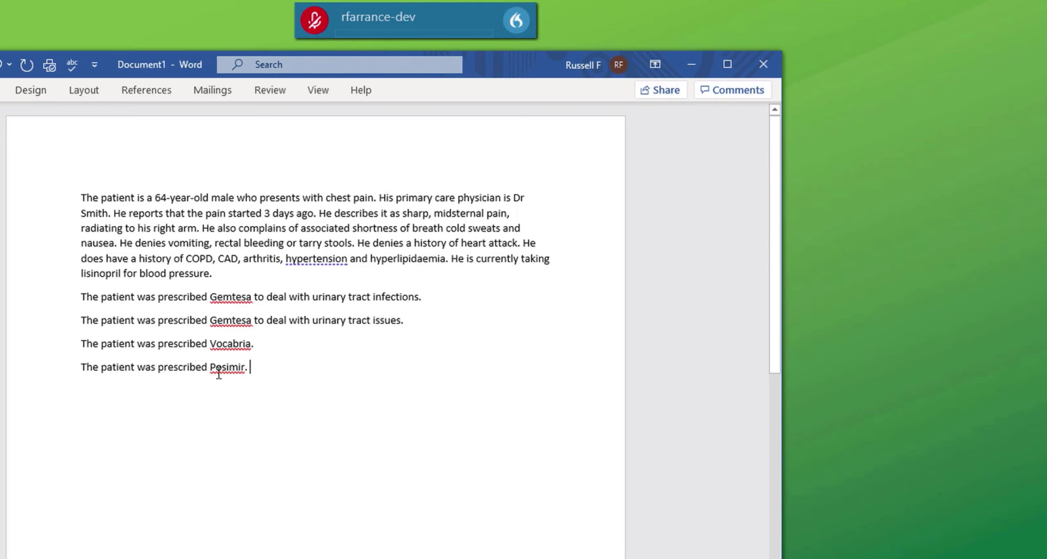
pyautogui.moveTo(250, 367); pyautogui.dragTo(82, 321)
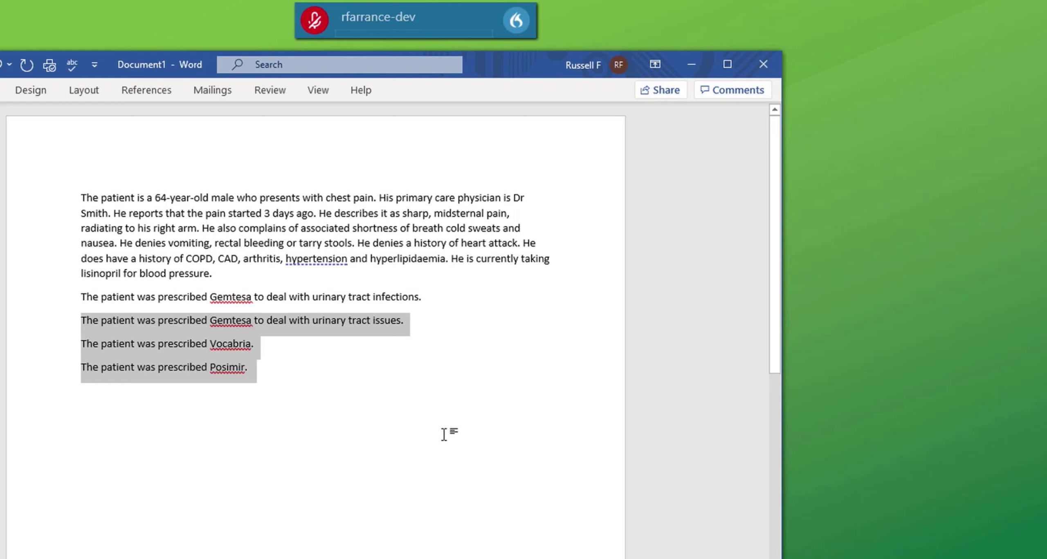
pyautogui.press('KP_Add')
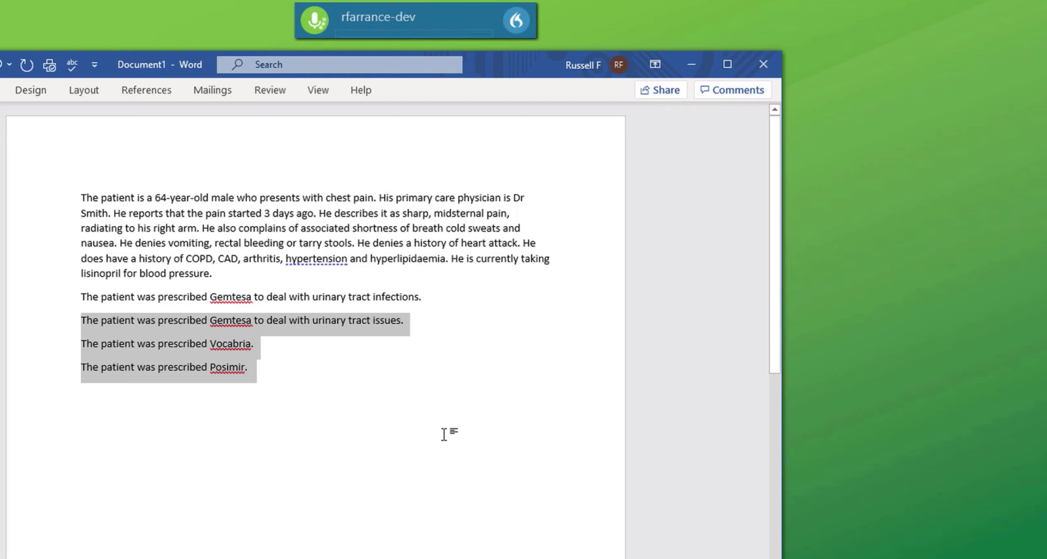
pyautogui.press('Delete')
pyautogui.press('KP_Add')
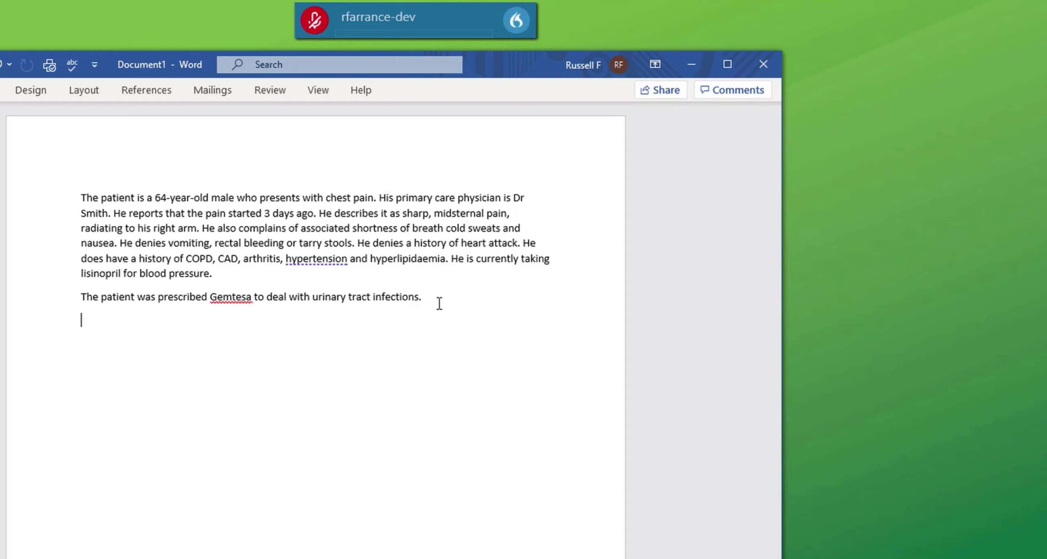
# - By voice, change the Gemtesa line's ending to 'urinary tract issues'
pyautogui.press('KP_Add')
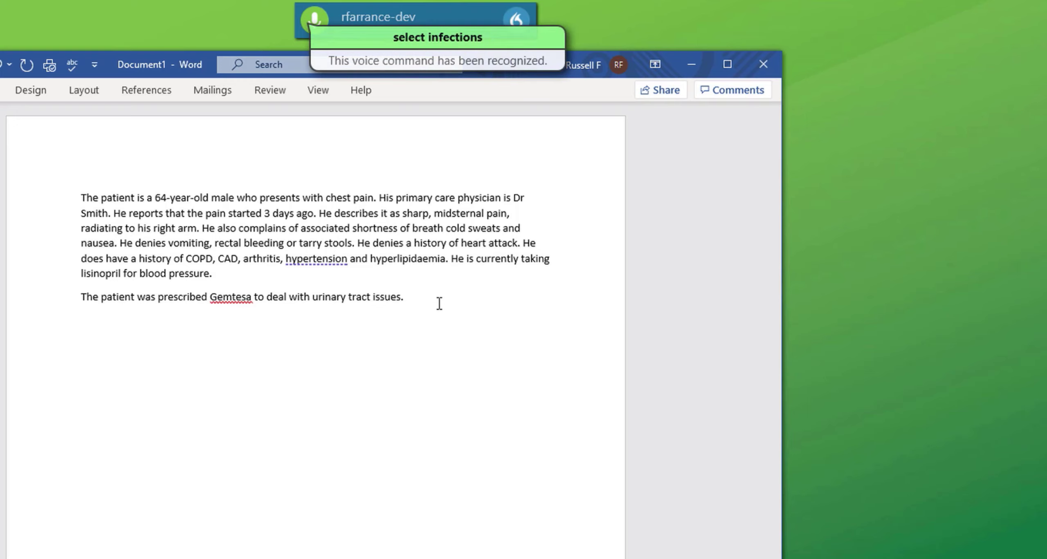
pyautogui.press('KP_Add')
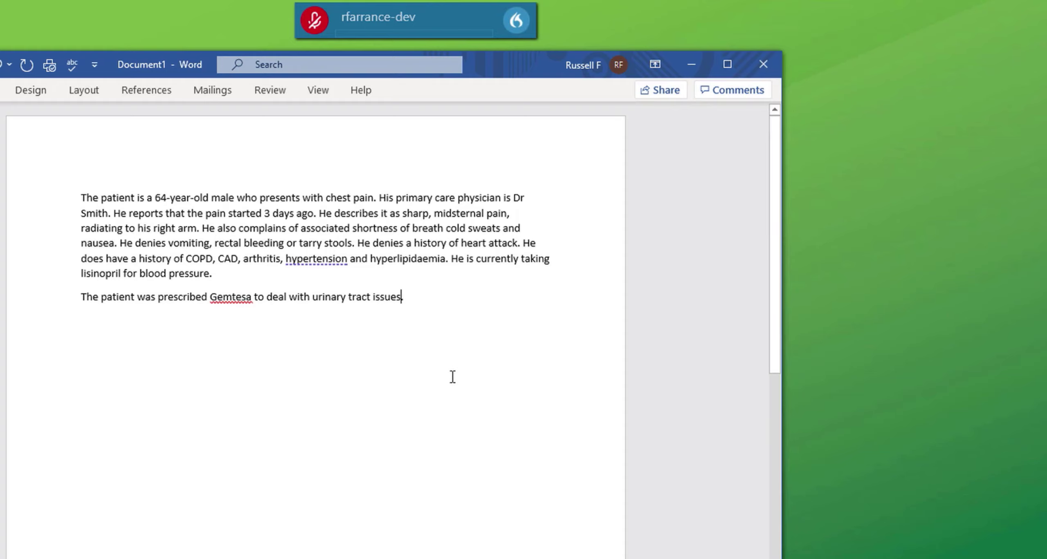
pyautogui.press('KP_Add')
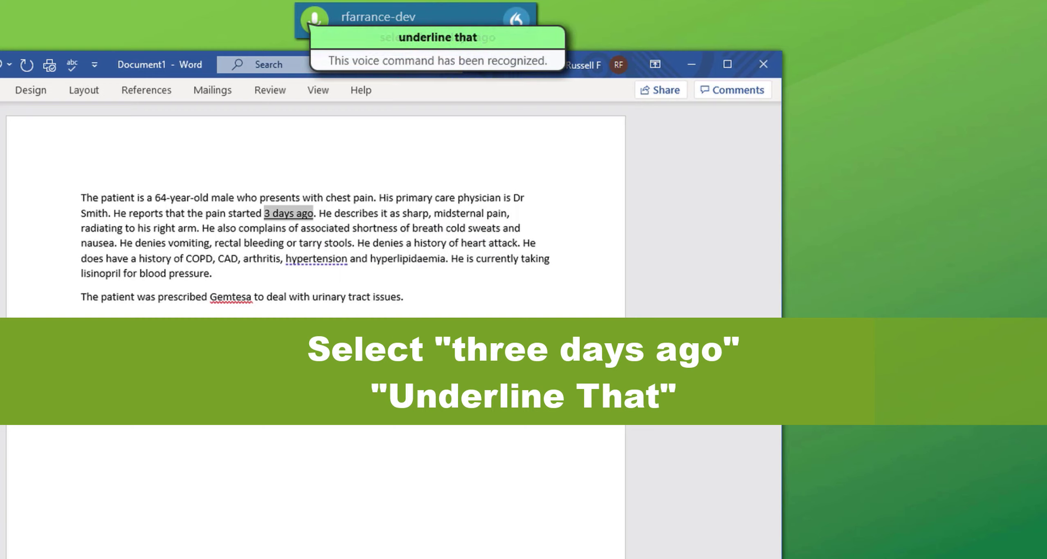
# - Bold 'tract' with the 'bold that' command, then start a new paragraph after 'issues.'
pyautogui.click(301, 336)
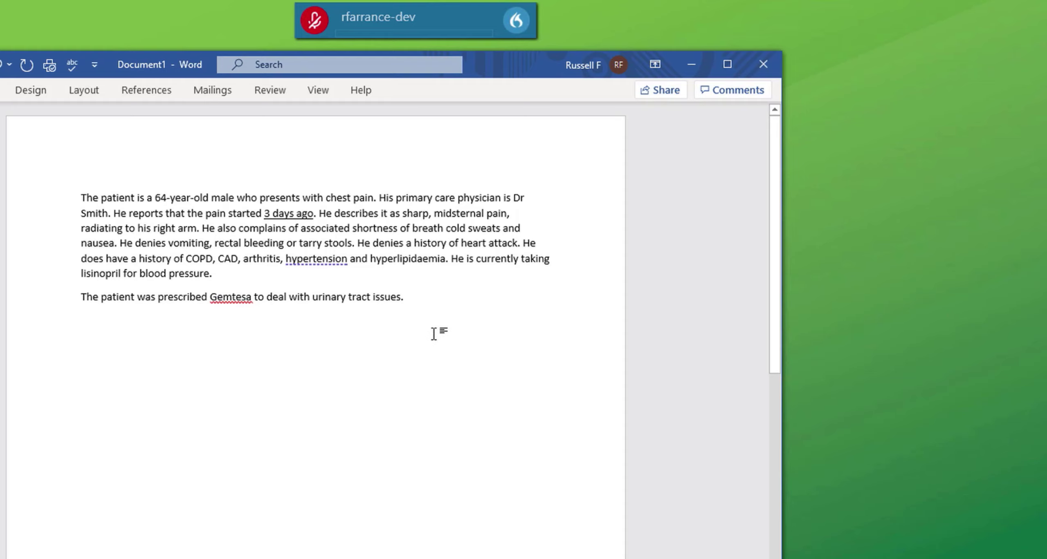
pyautogui.press('KP_Add')
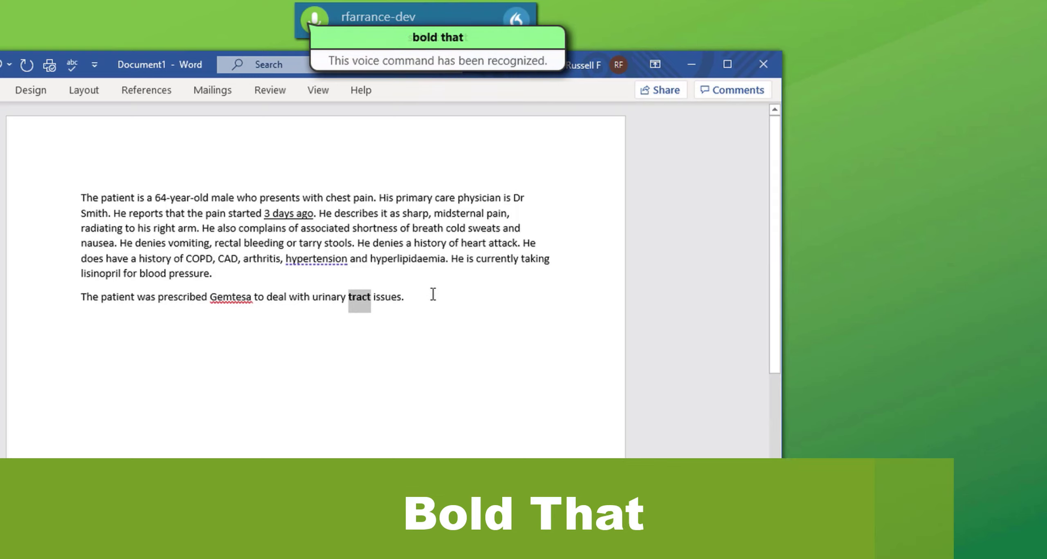
pyautogui.click(447, 303)
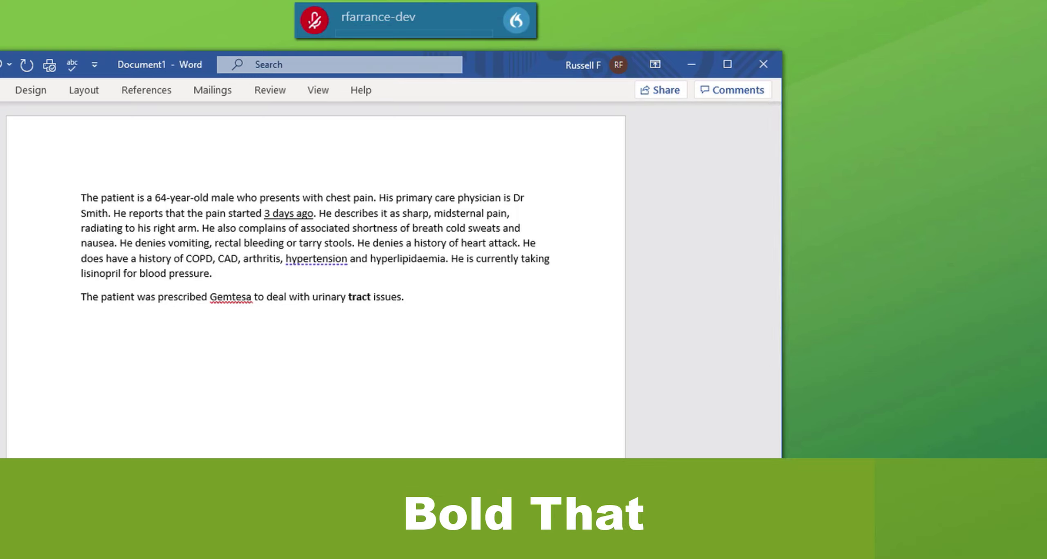
pyautogui.press('Return')
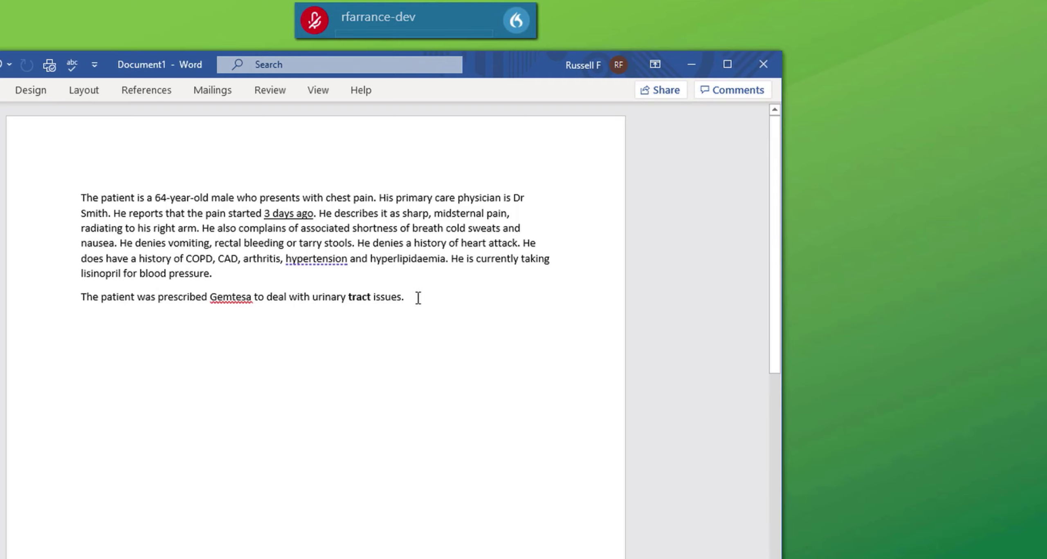
# - Select and delete 'hypertension' from the history list with voice commands
pyautogui.press('KP_Add')
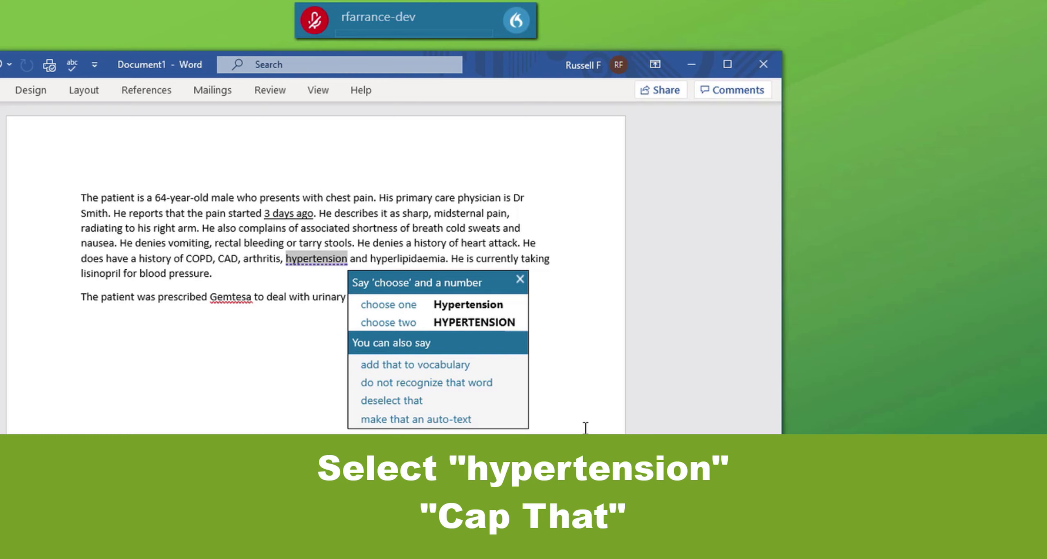
pyautogui.press('KP_Add')
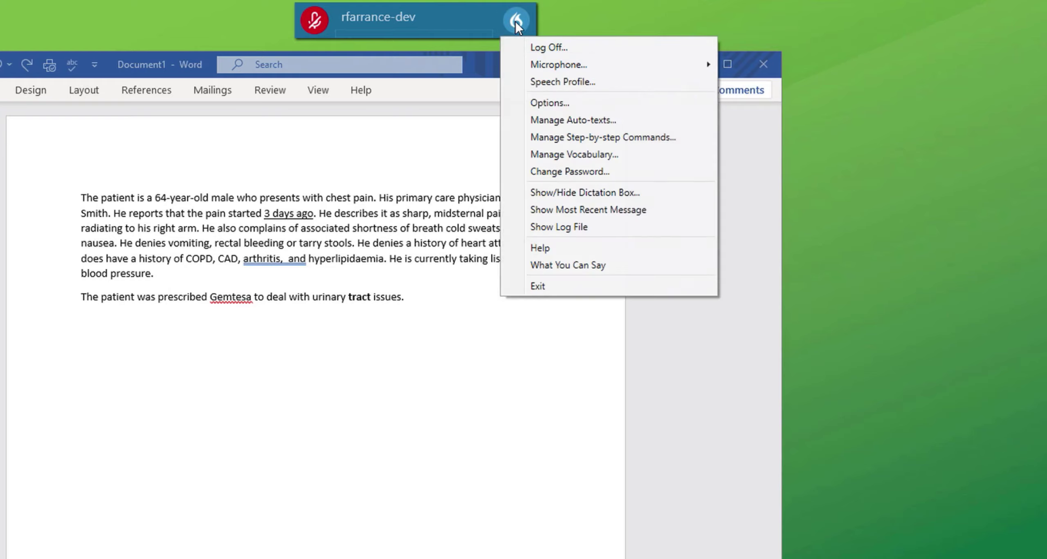
pyautogui.click(580, 117)
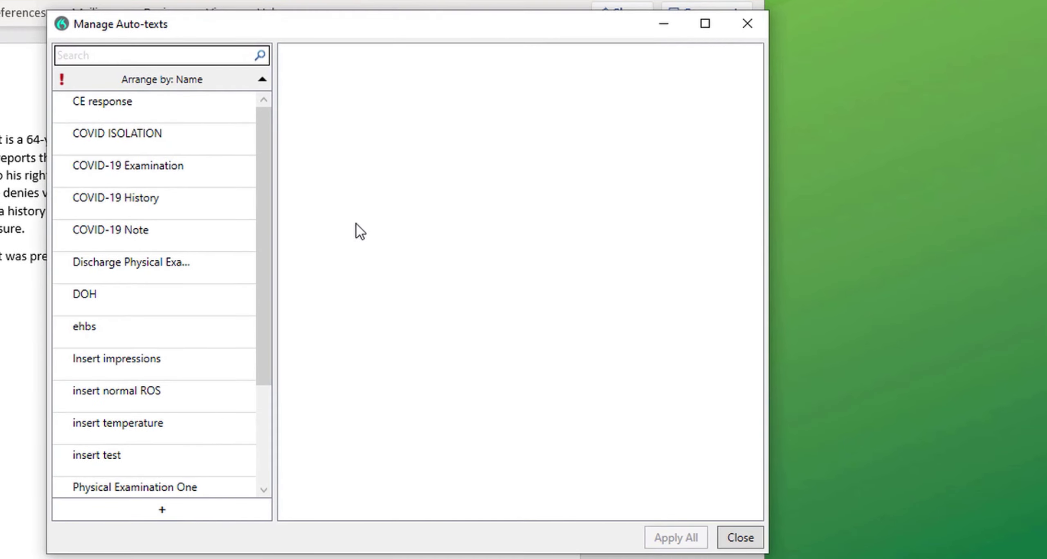
pyautogui.click(141, 205)
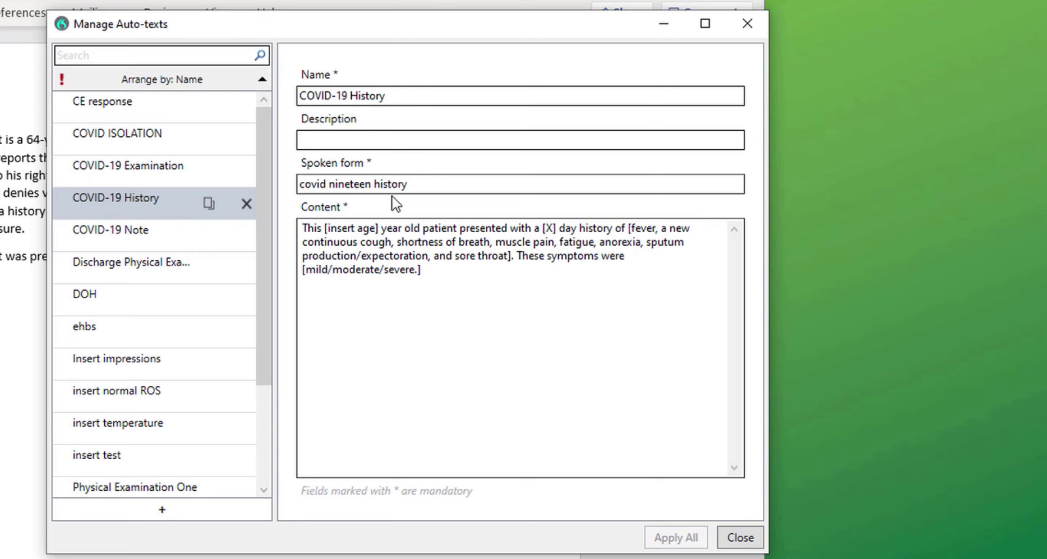
pyautogui.click(414, 184)
pyautogui.click(740, 538)
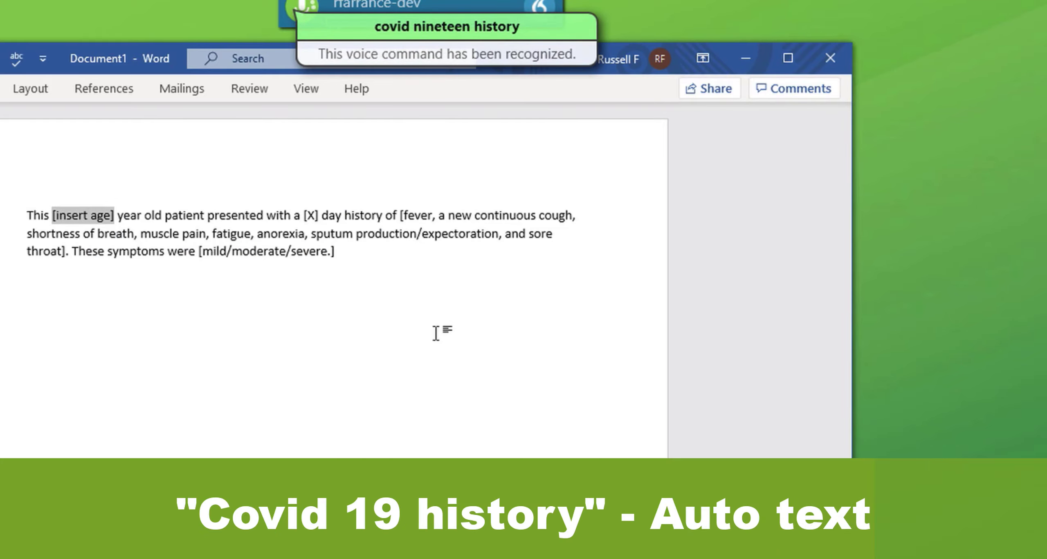
# - Fill the Covid template: age 25, 3 days, fever with continuous cough but no muscle pain, moderate
pyautogui.write('25')
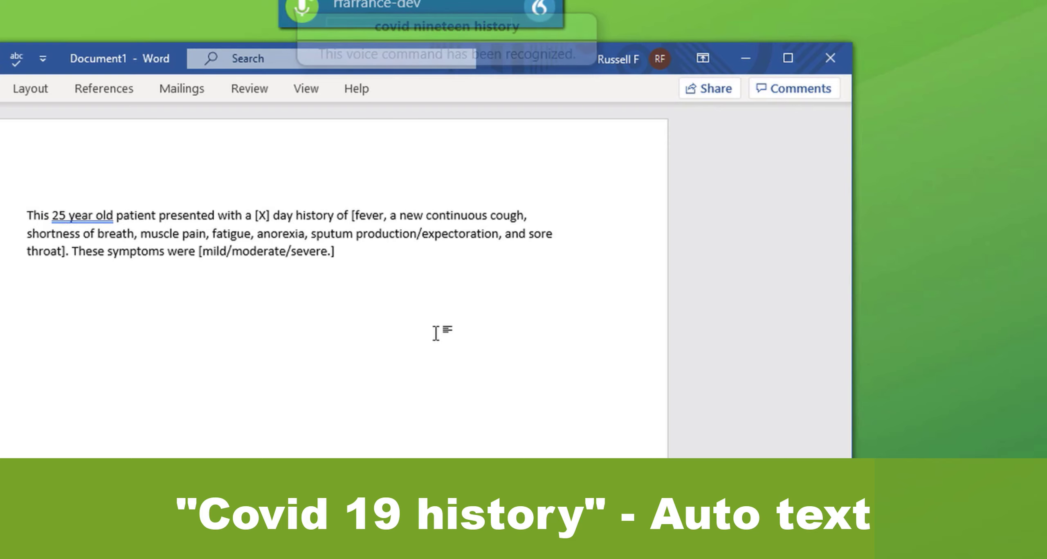
pyautogui.press('Tab')
pyautogui.write('3')
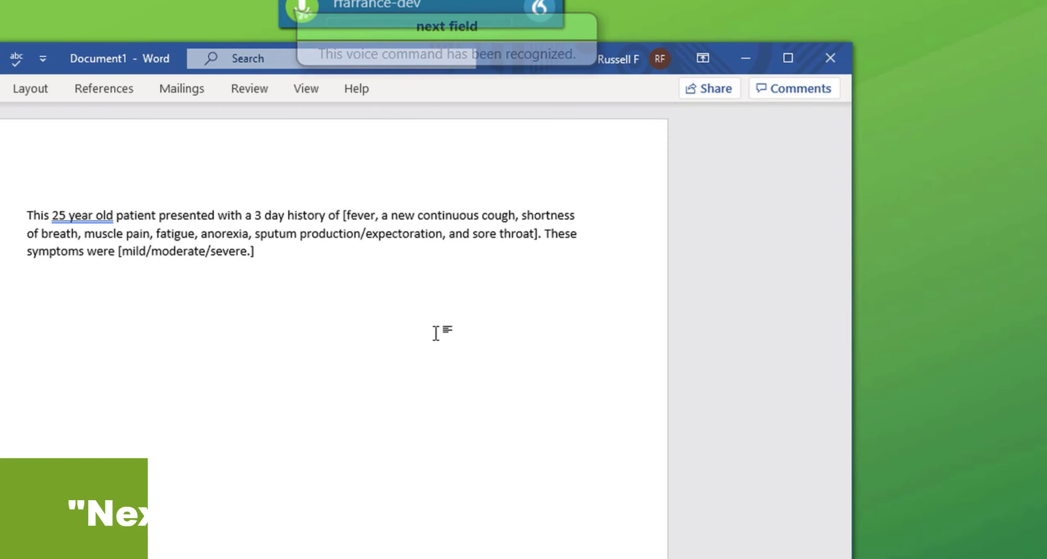
pyautogui.press('Tab')
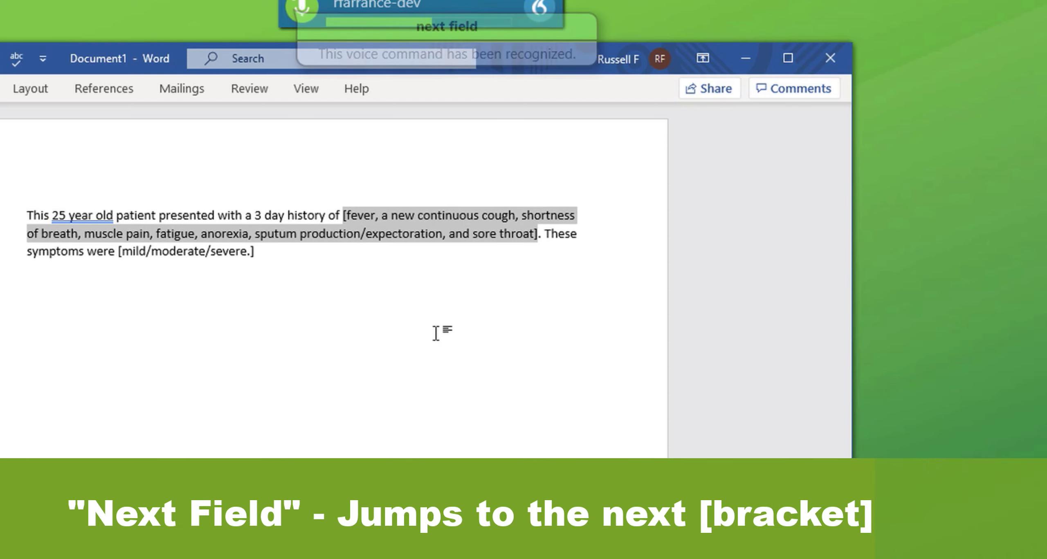
pyautogui.write('fever with continuous cough but no muscle pain')
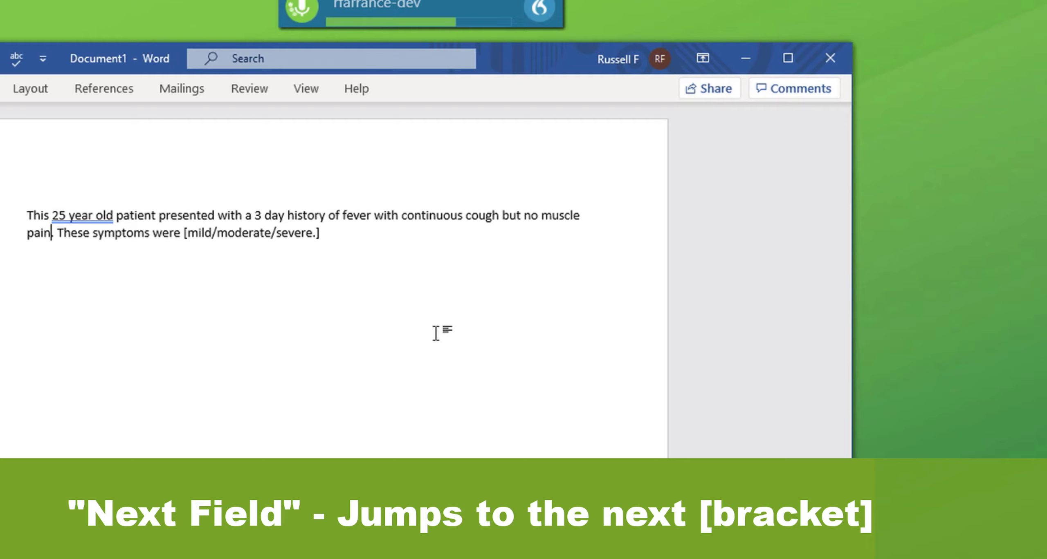
pyautogui.press('Tab')
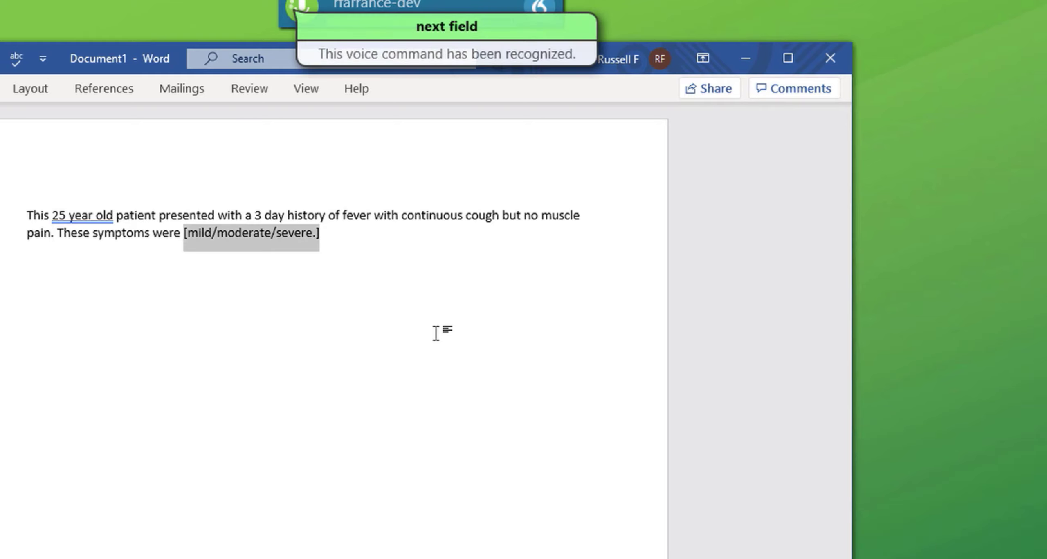
pyautogui.write('moderate.')
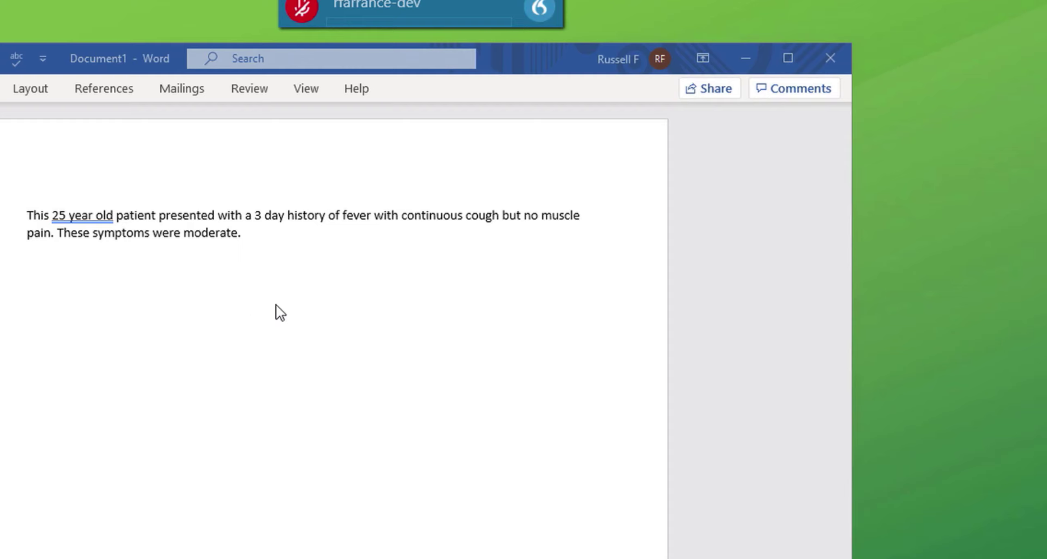
# - In Manage Auto-texts, prefix COVID-19 History's spoken form with 'insert' and apply
pyautogui.click(540, 9)
pyautogui.click(585, 124)
pyautogui.click(212, 275)
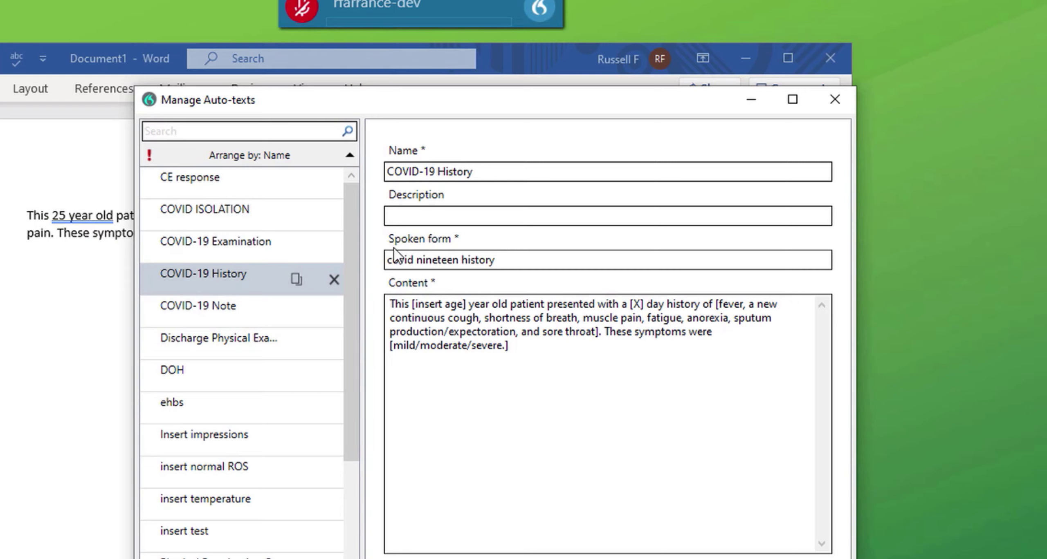
pyautogui.click(388, 259)
pyautogui.write('insert')
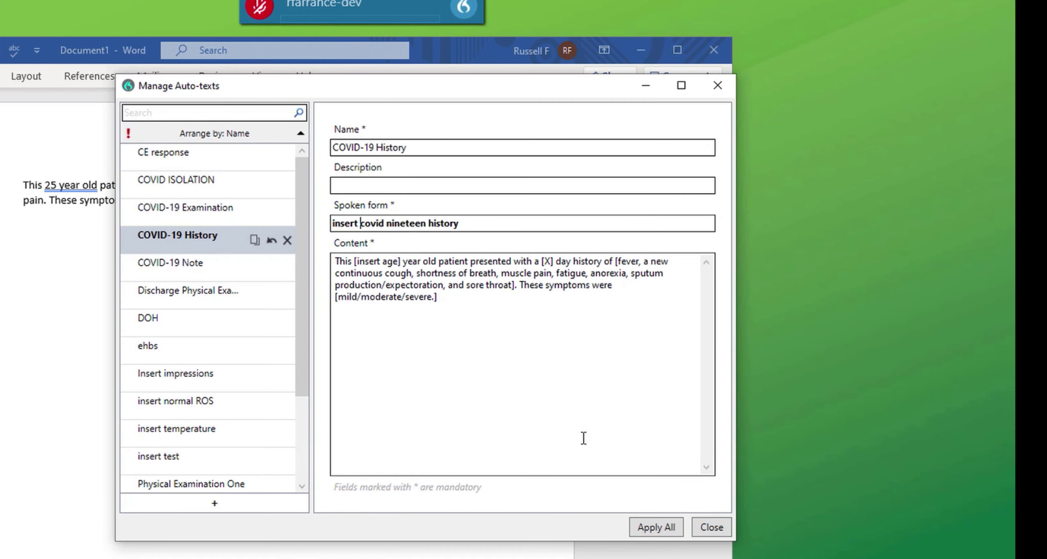
pyautogui.click(657, 528)
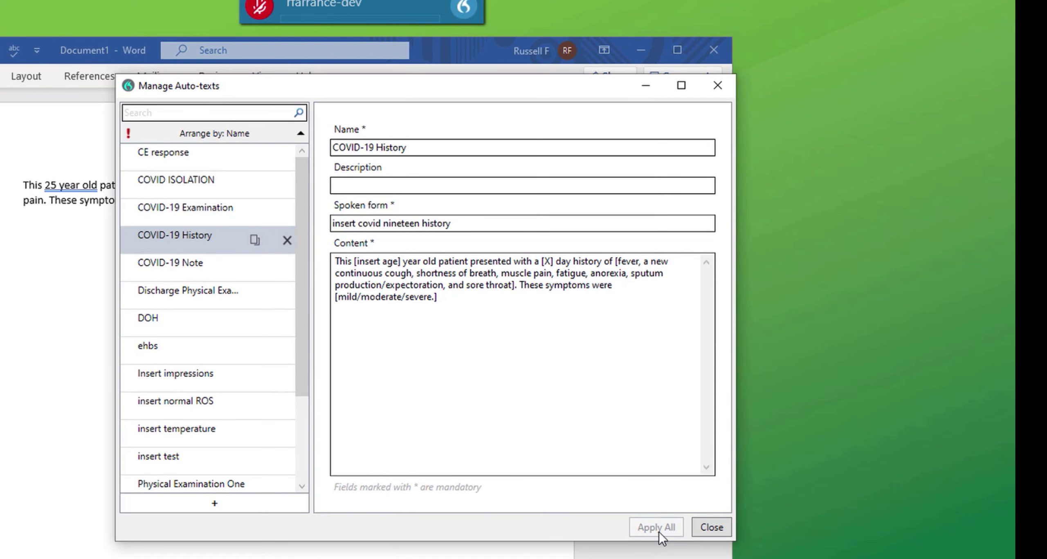
# - Dictate a second Covid paragraph: 25 year old, 3 days, shortness of breath, mild
pyautogui.click(710, 528)
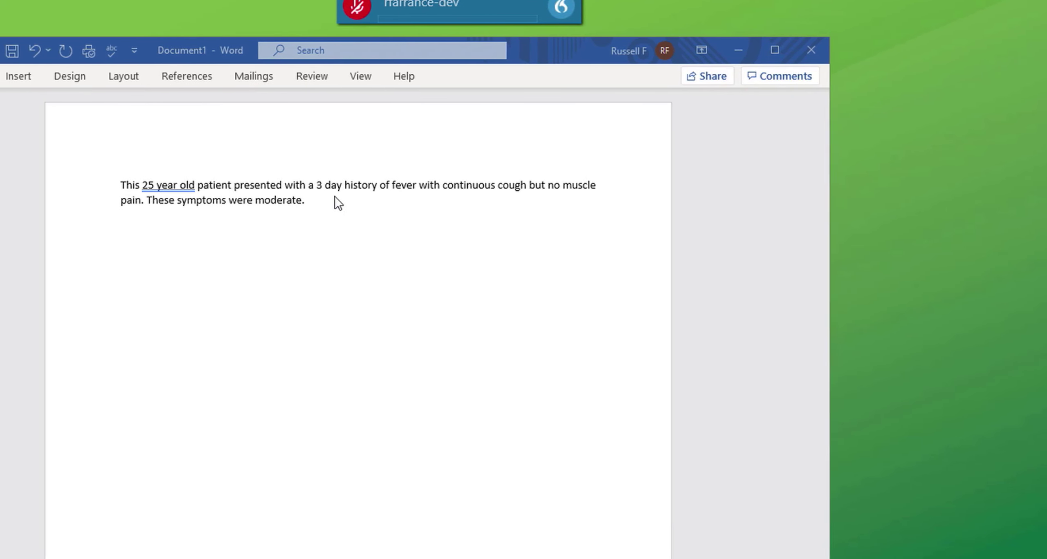
pyautogui.press('KP_Add')
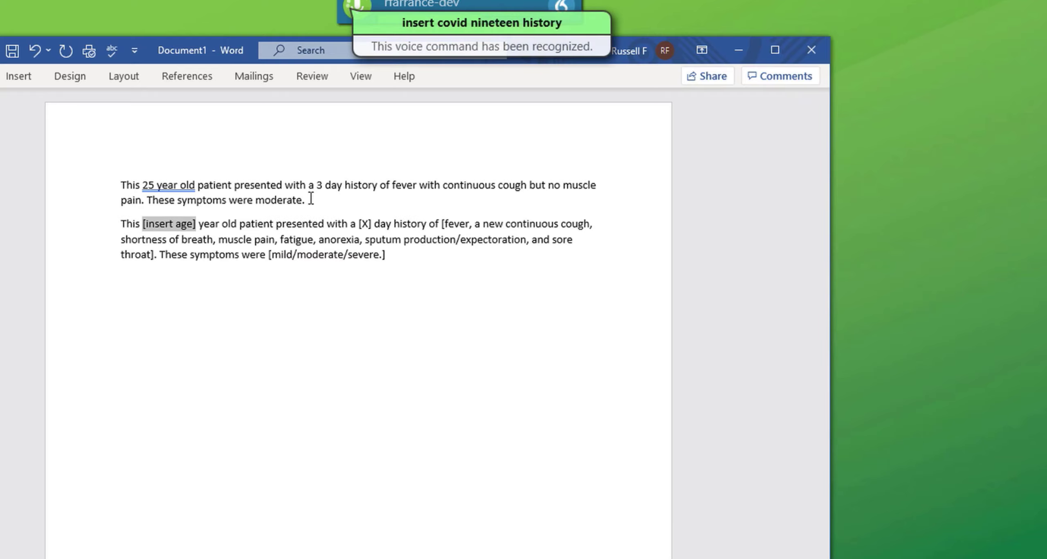
pyautogui.write('25 year old')
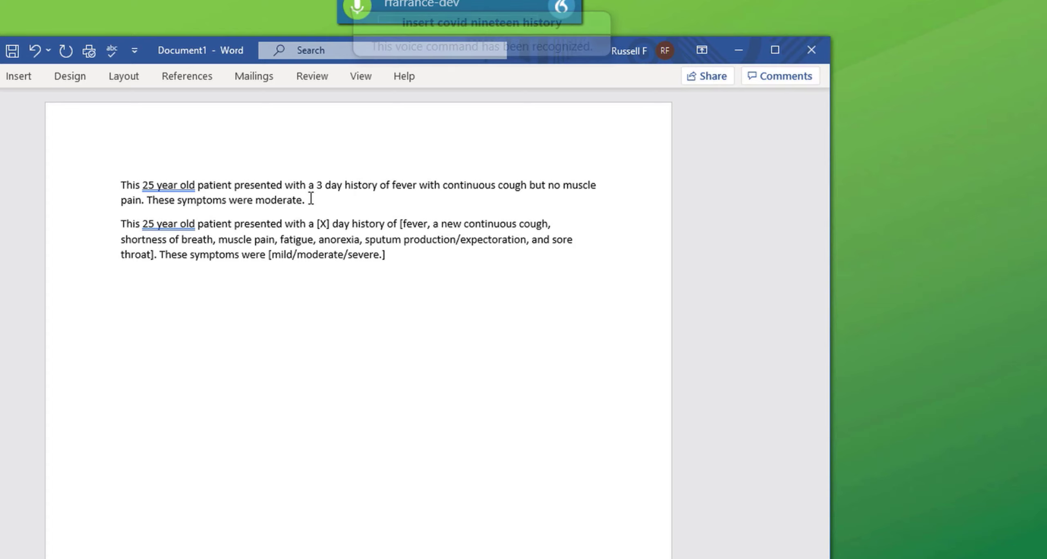
pyautogui.press('Tab')
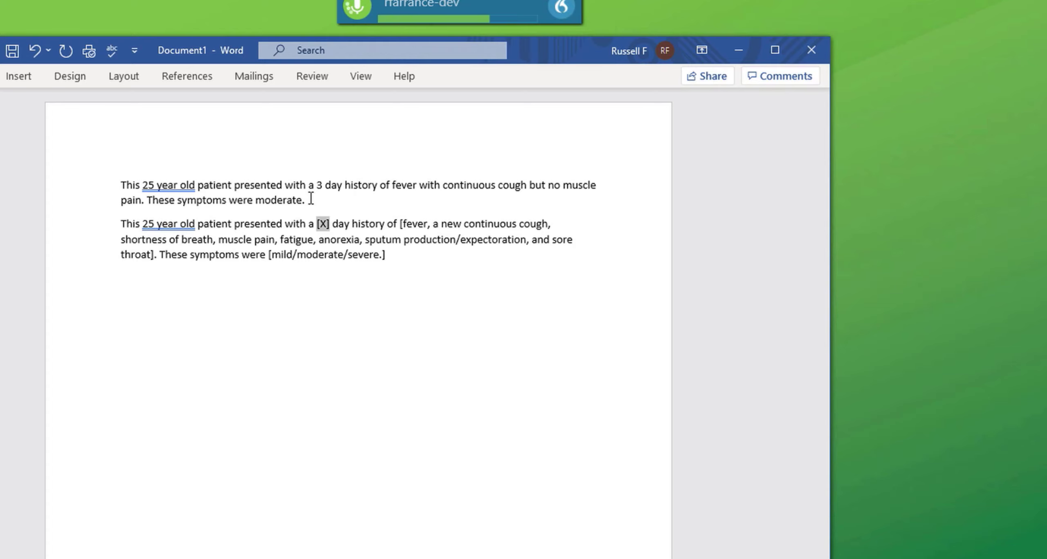
pyautogui.write('3')
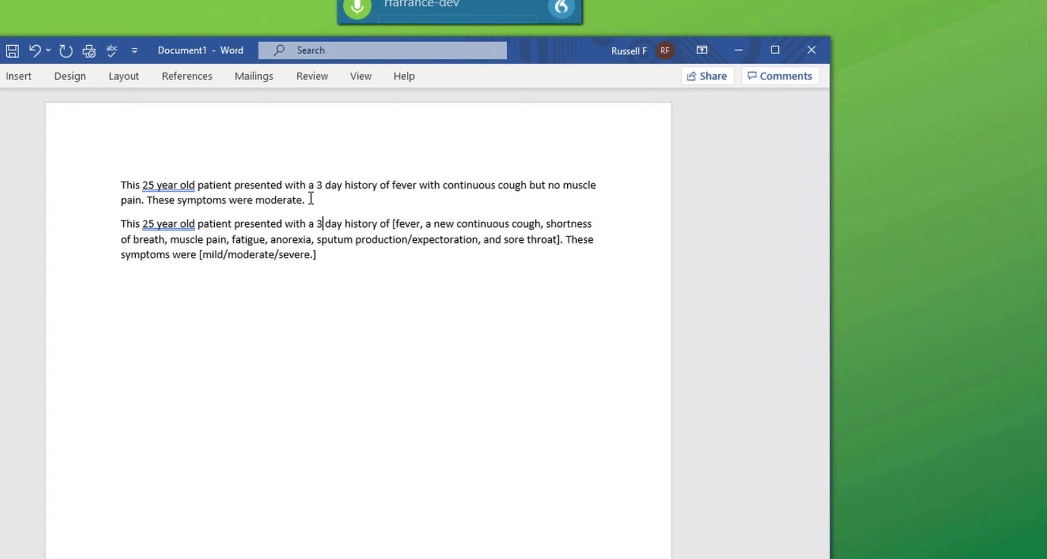
pyautogui.press('Tab')
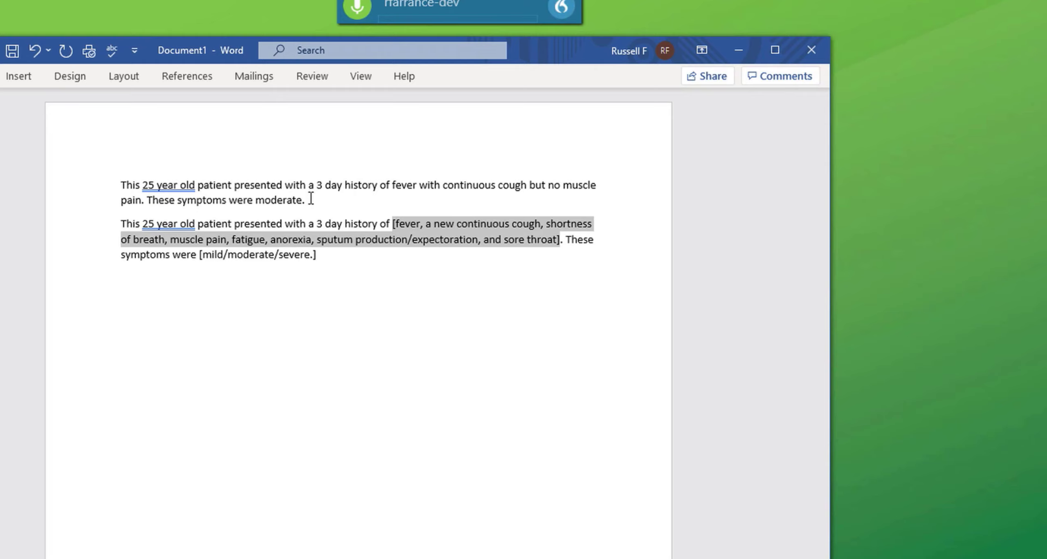
pyautogui.write('shortness of breath. These symptoms were')
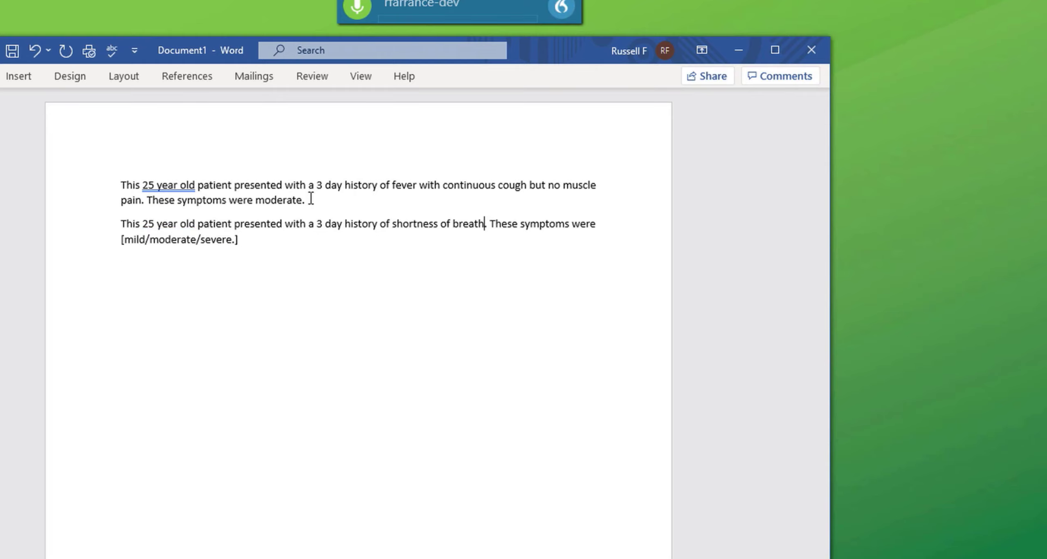
pyautogui.press('Tab')
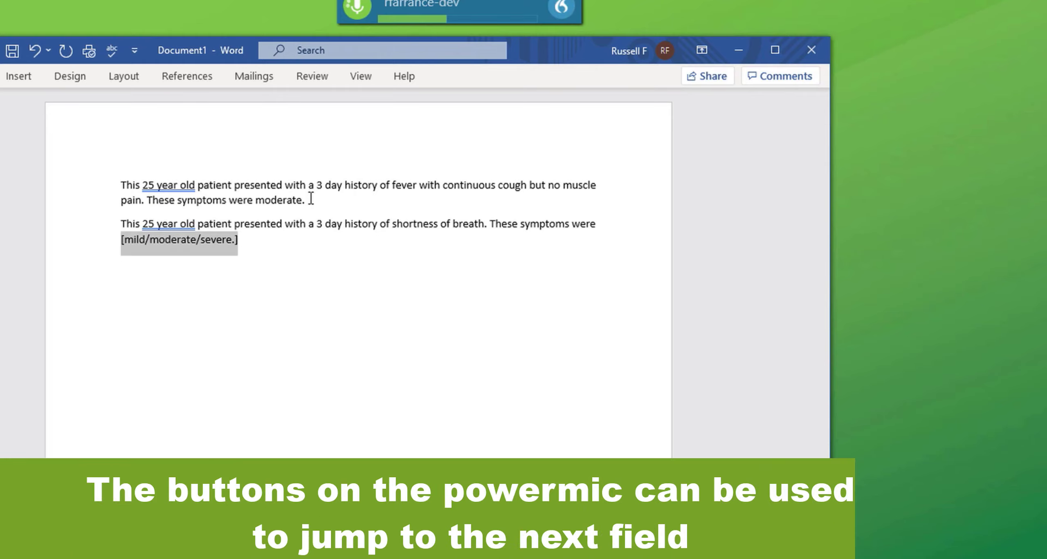
pyautogui.write('mild')
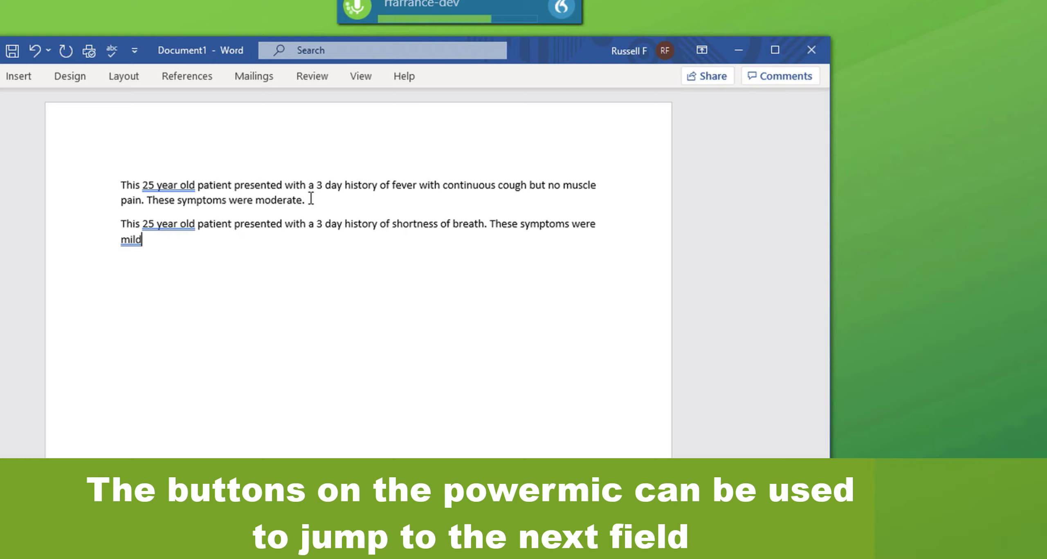
pyautogui.write('.')
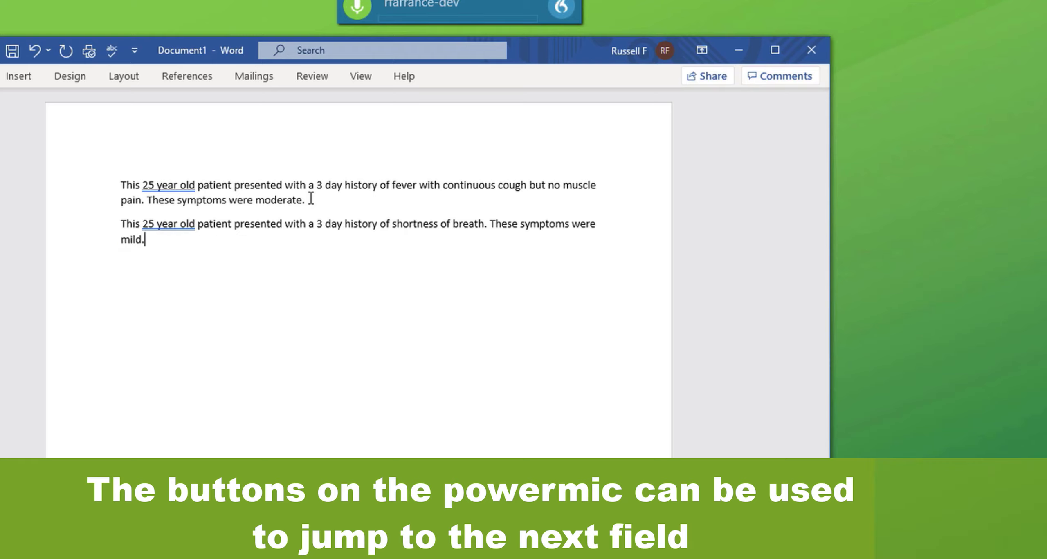
pyautogui.press('KP_Add')
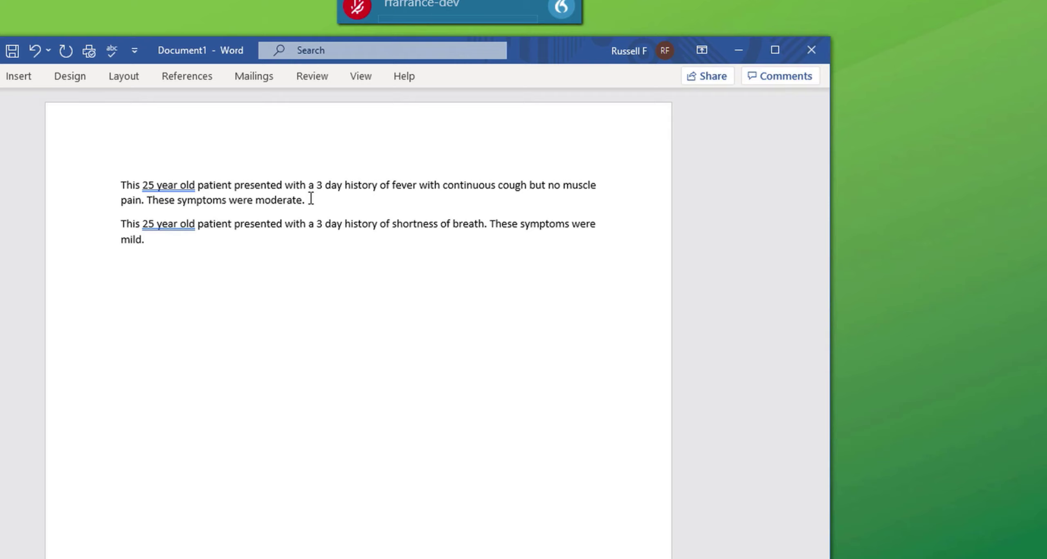
pyautogui.click(563, 5)
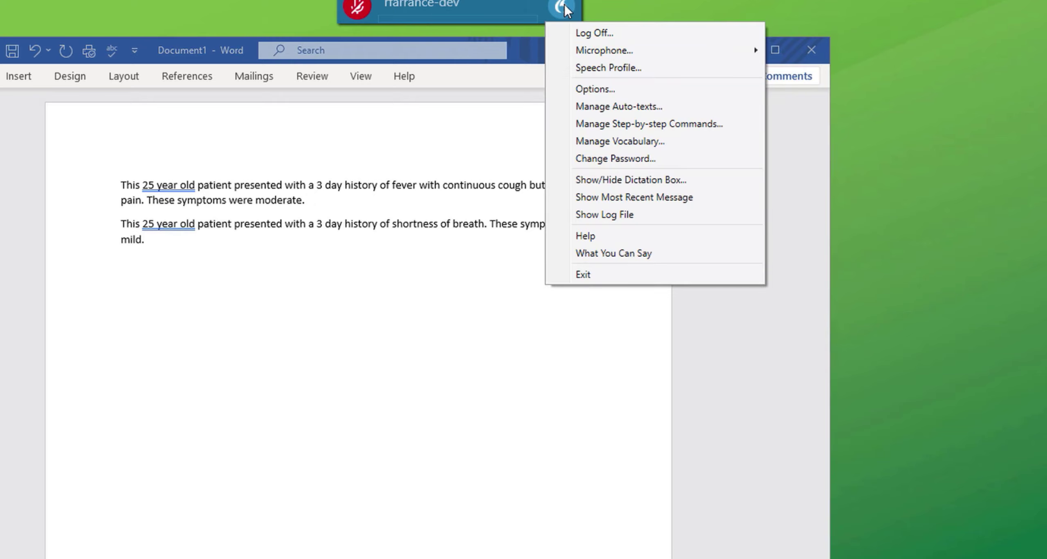
pyautogui.press('Escape')
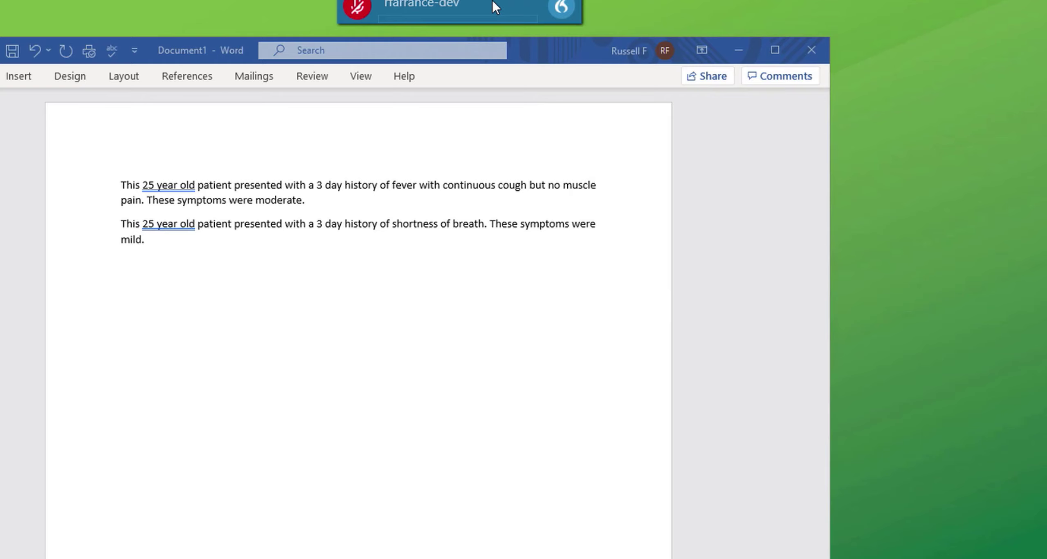
pyautogui.click(563, 8)
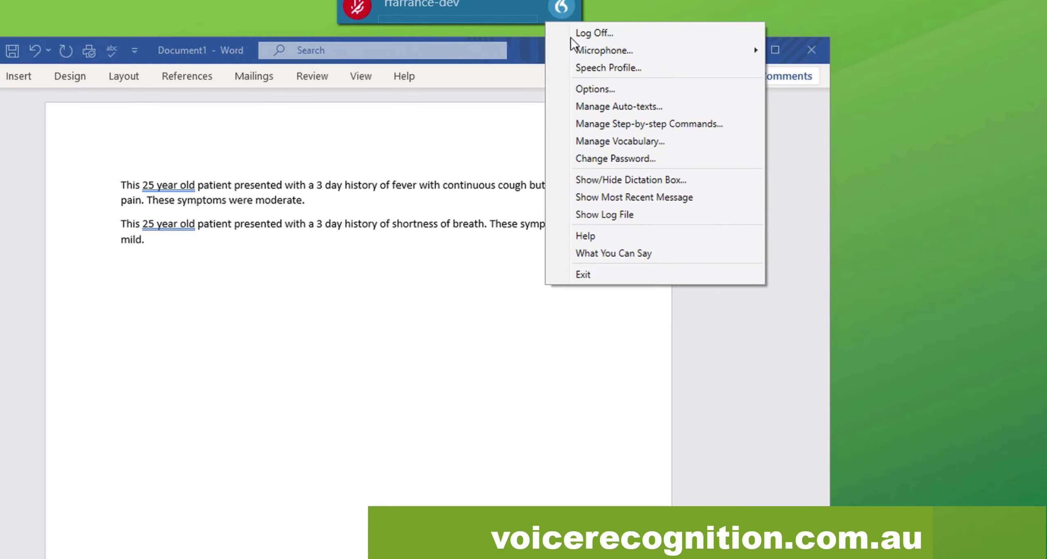
pyautogui.click(600, 90)
pyautogui.click(180, 98)
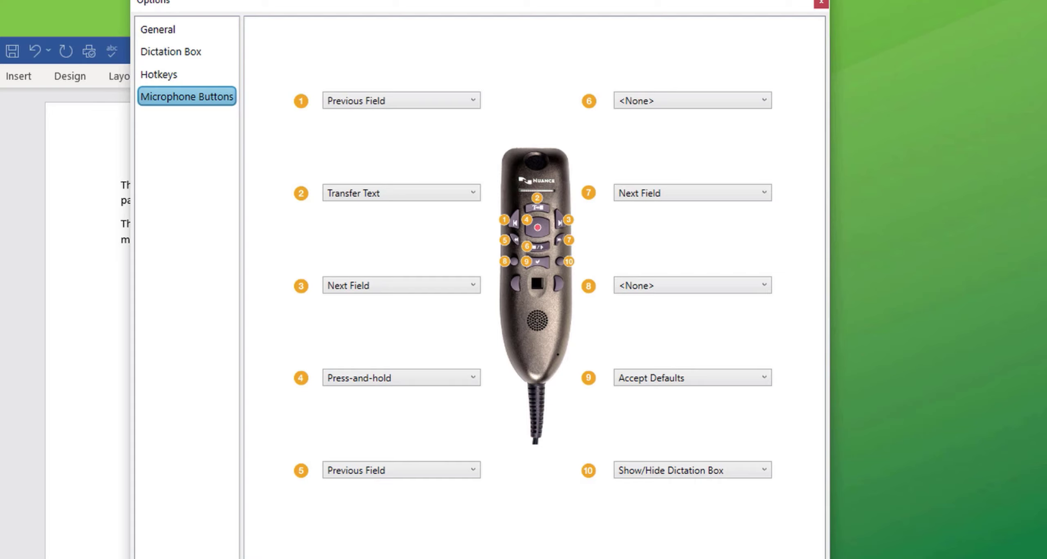
pyautogui.press('Return')
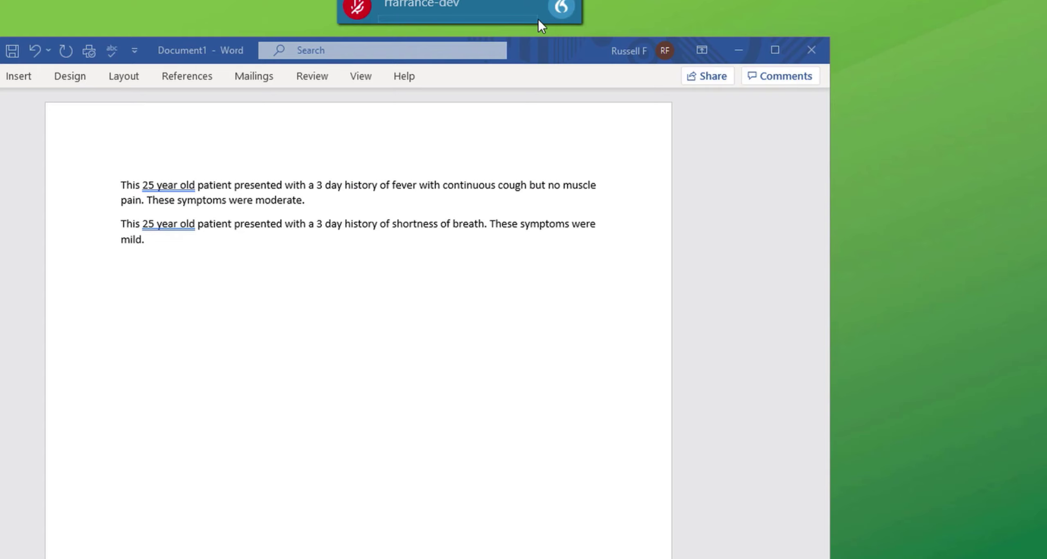
# - Switch the microphone to Nuance PowerMic Mobile and review its button assignments in Options
pyautogui.click(561, 7)
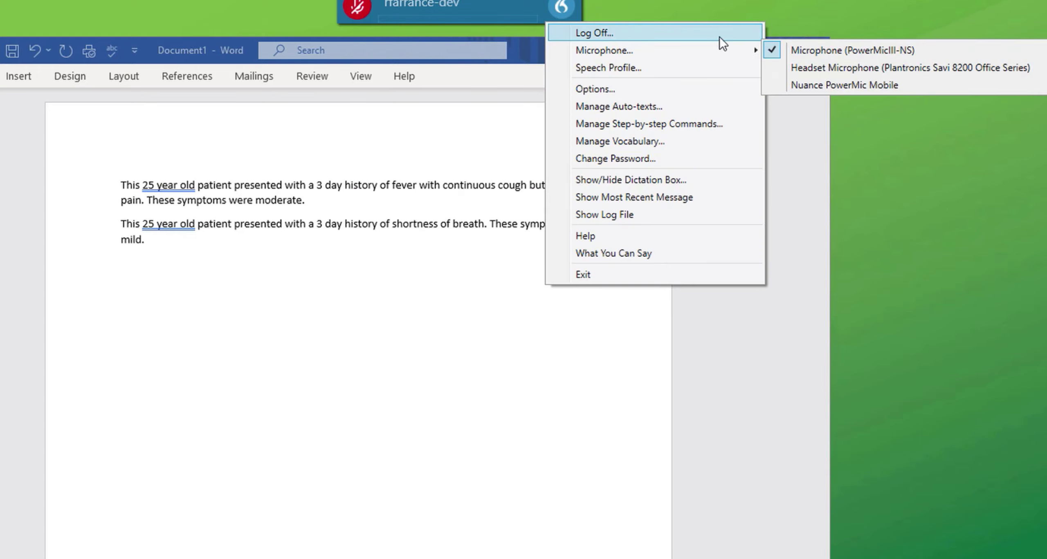
pyautogui.click(823, 86)
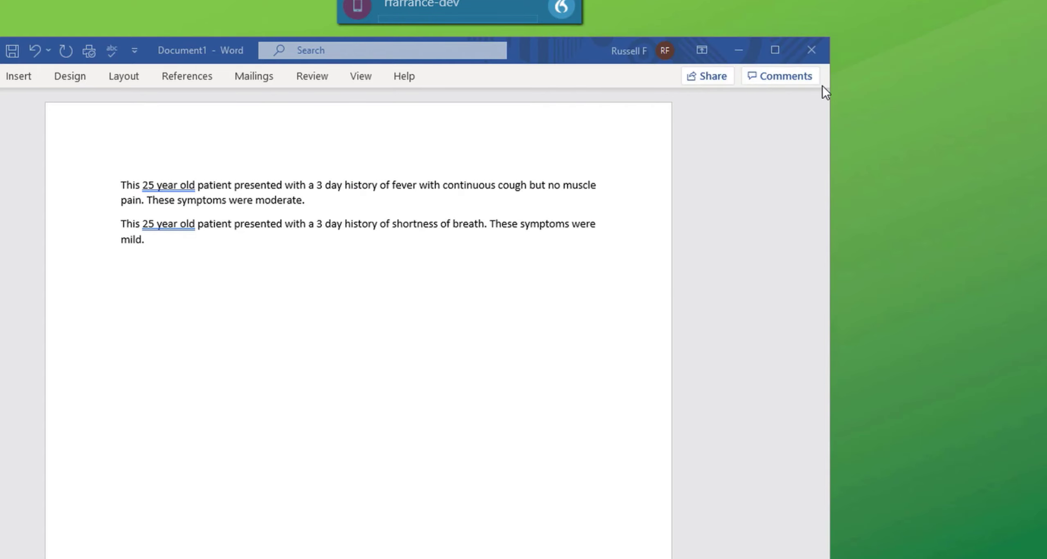
pyautogui.click(561, 8)
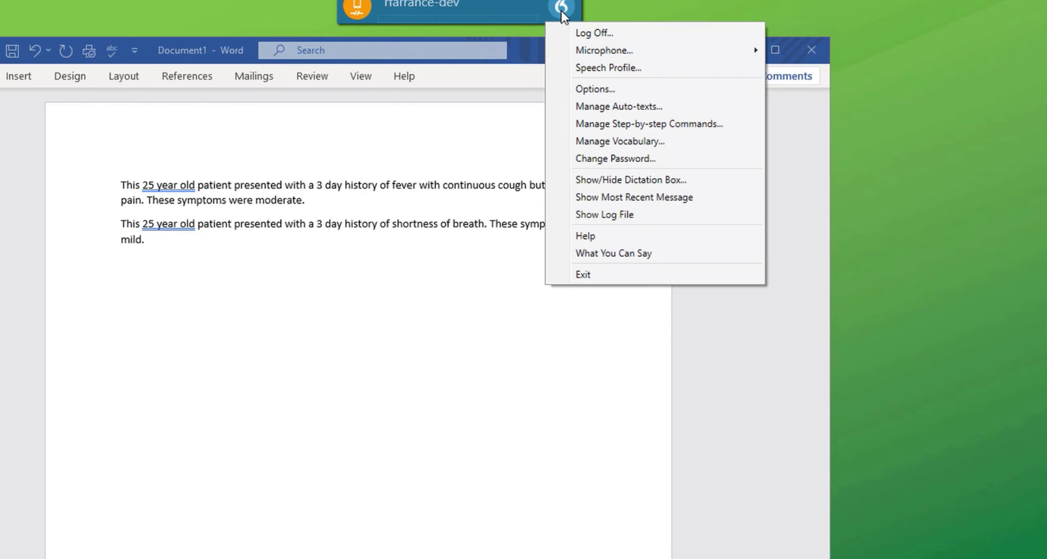
pyautogui.click(613, 86)
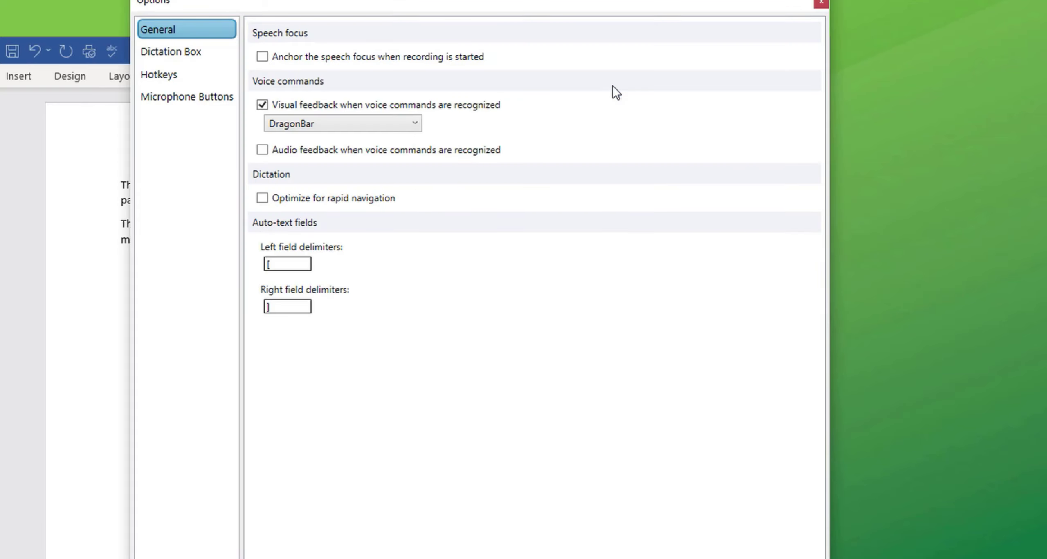
pyautogui.click(207, 97)
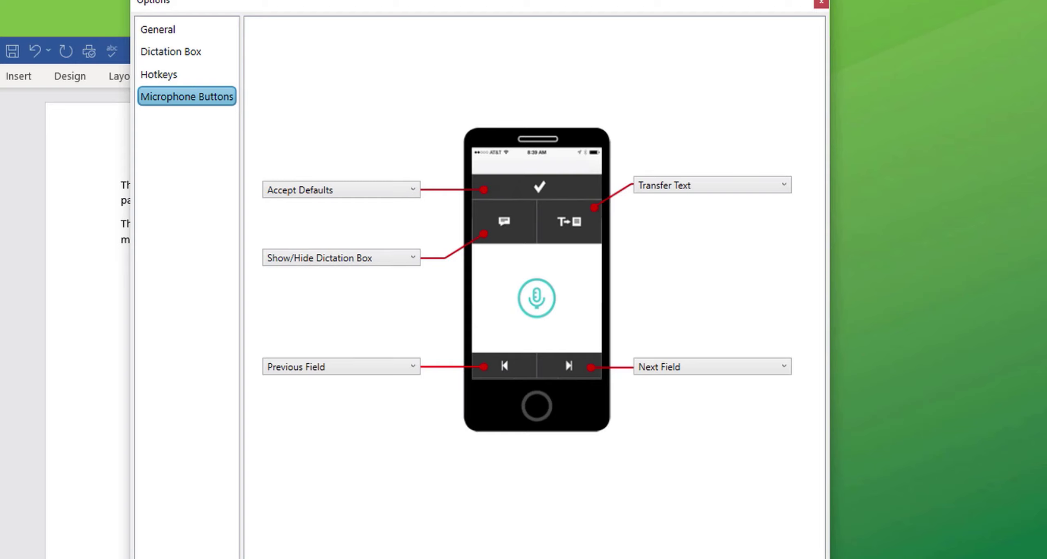
pyautogui.click(821, 2)
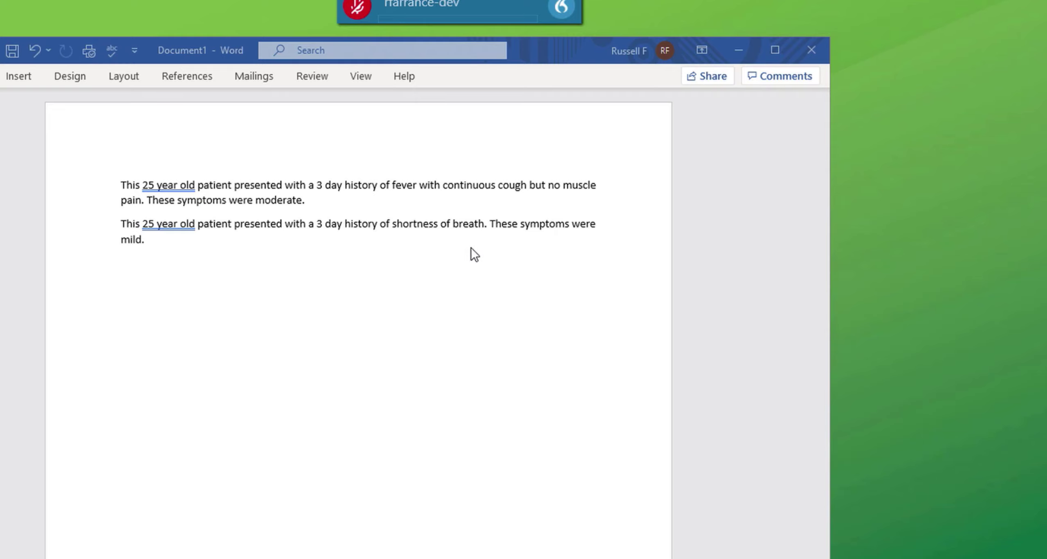
# - Add a new auto-text reading 'Blood pressure [...]' and 'pulse rate [...] bpm' on two lines
pyautogui.click(566, 7)
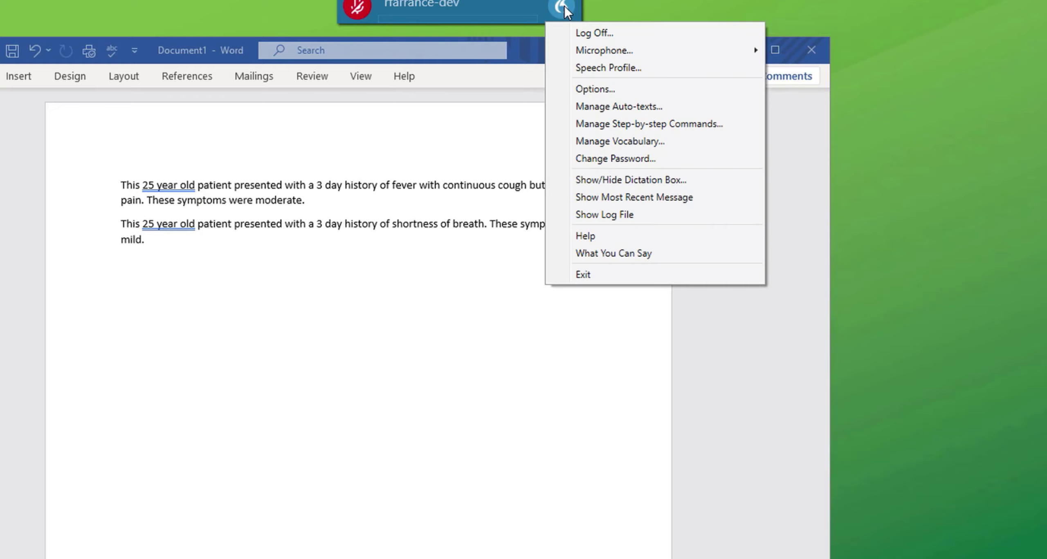
pyautogui.click(613, 107)
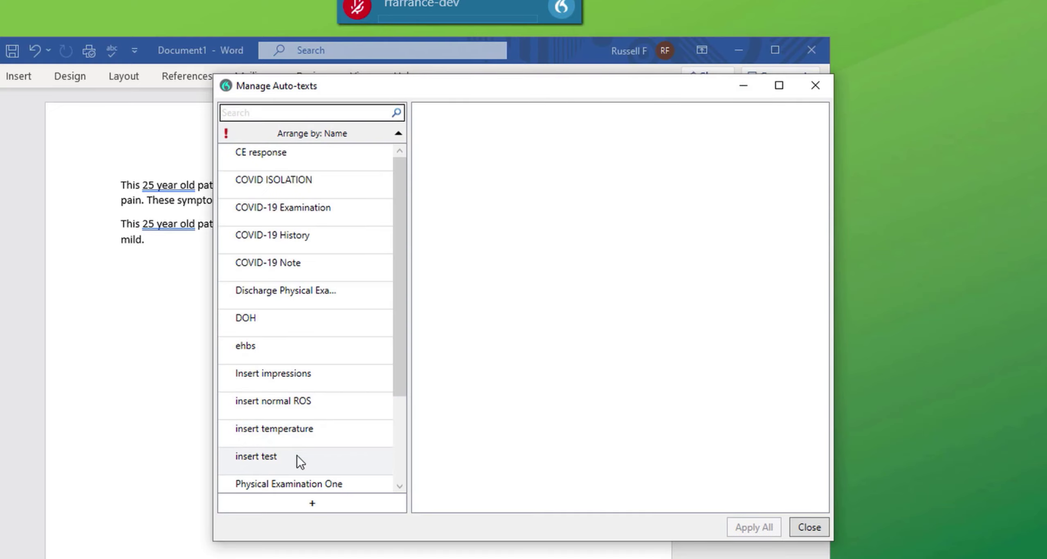
pyautogui.click(311, 503)
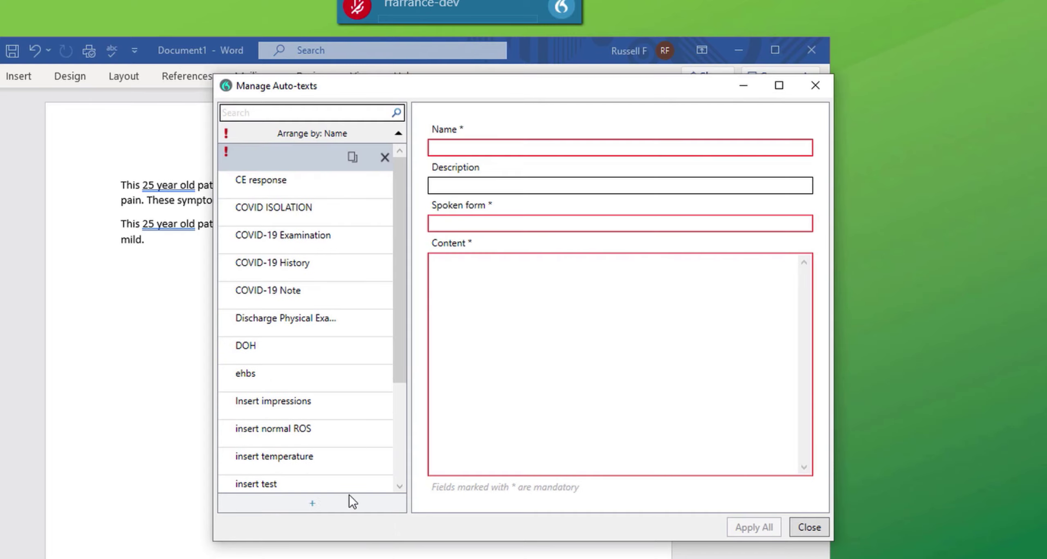
pyautogui.click(439, 267)
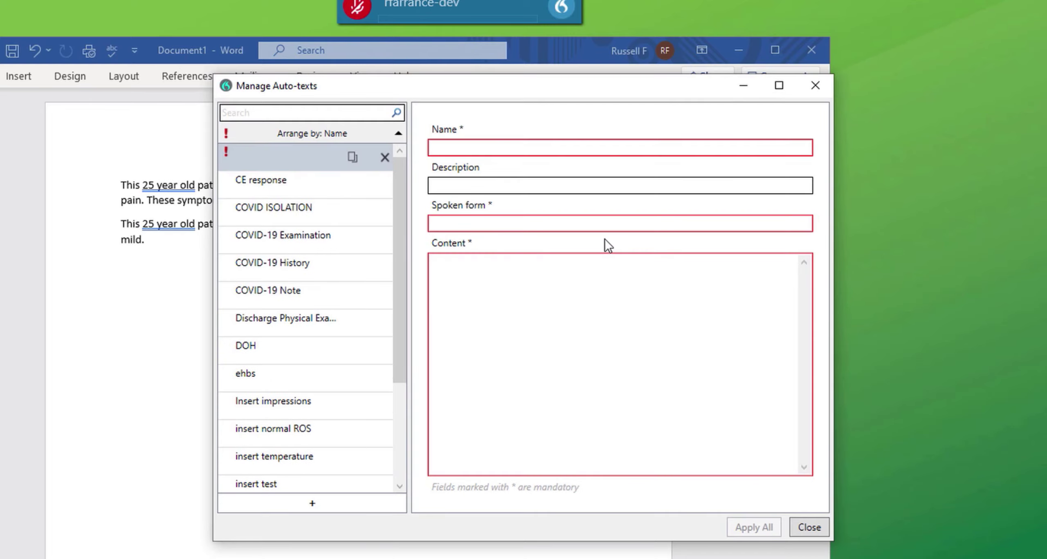
pyautogui.write('Blood ')
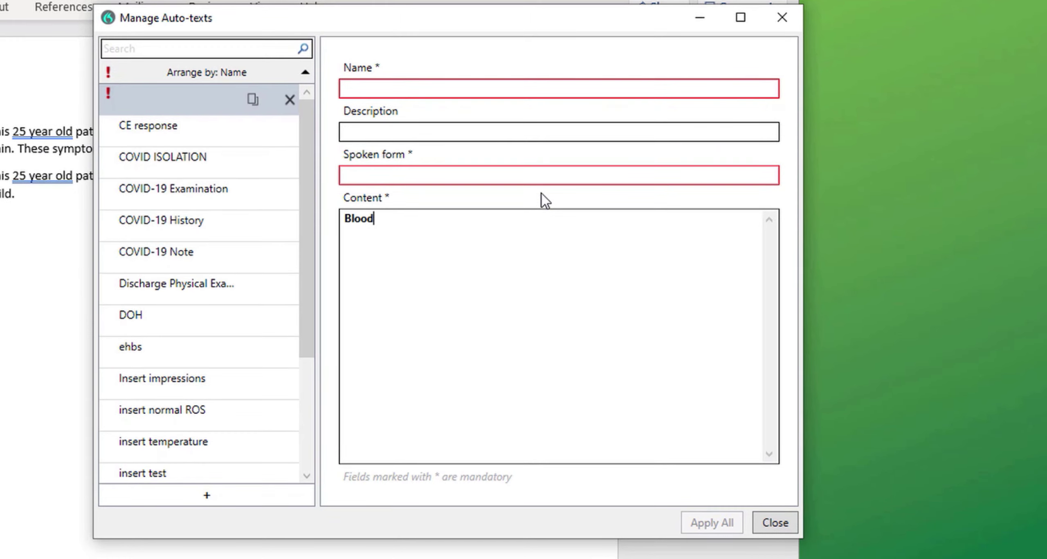
pyautogui.write('pressure [...]')
pyautogui.write('pul')
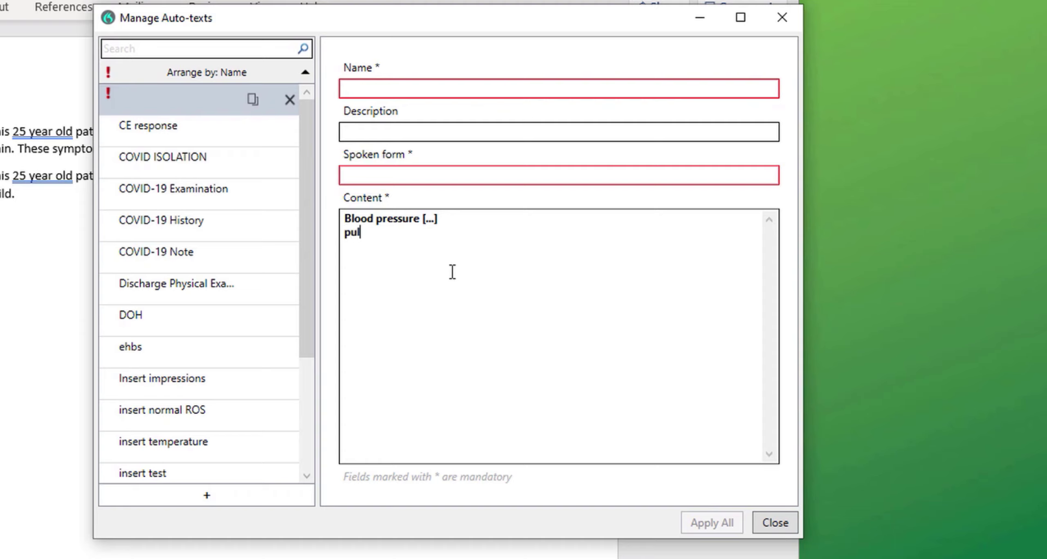
pyautogui.write('se rate [...] bpm')
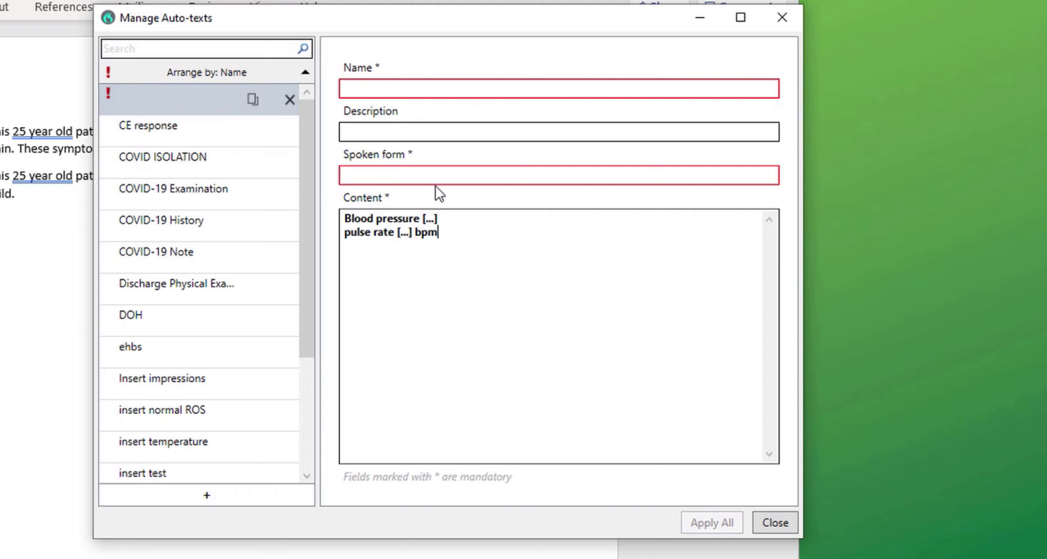
# - Name the auto-text 'Patient details' with spoken form 'Insert Patient details', then save and close the manager
pyautogui.click(368, 86)
pyautogui.write('Pa')
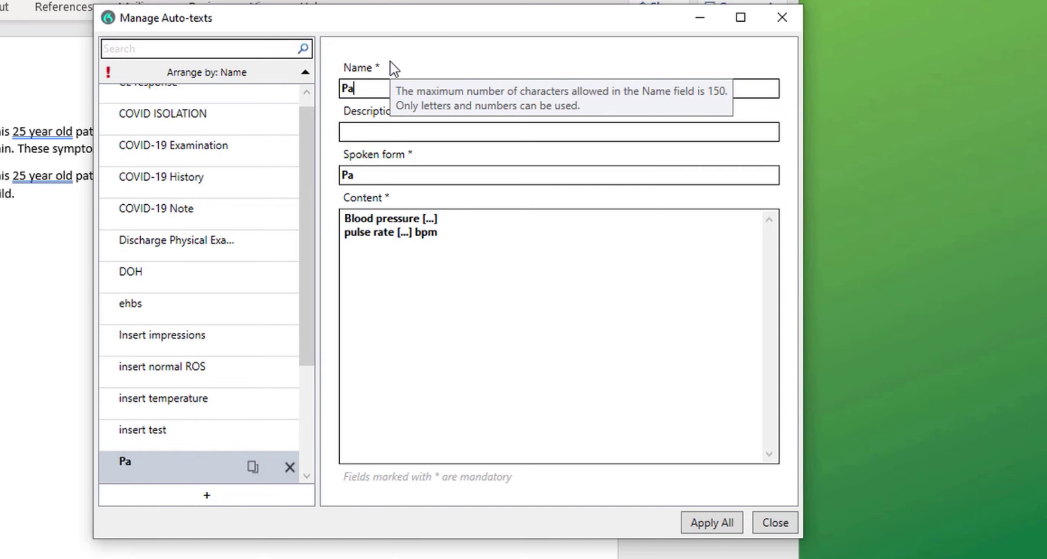
pyautogui.write('tient ')
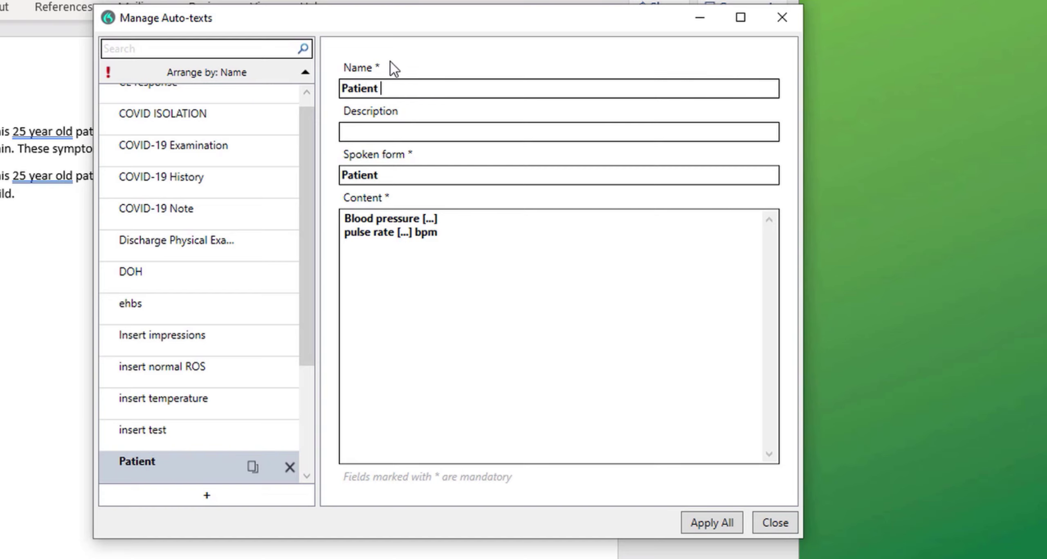
pyautogui.write('details')
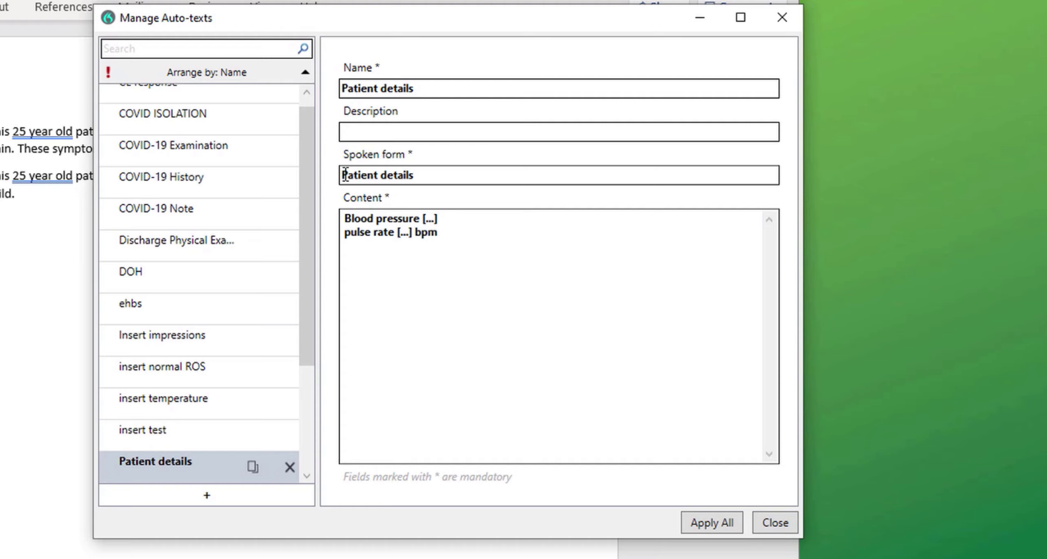
pyautogui.click(345, 175)
pyautogui.write('Insert')
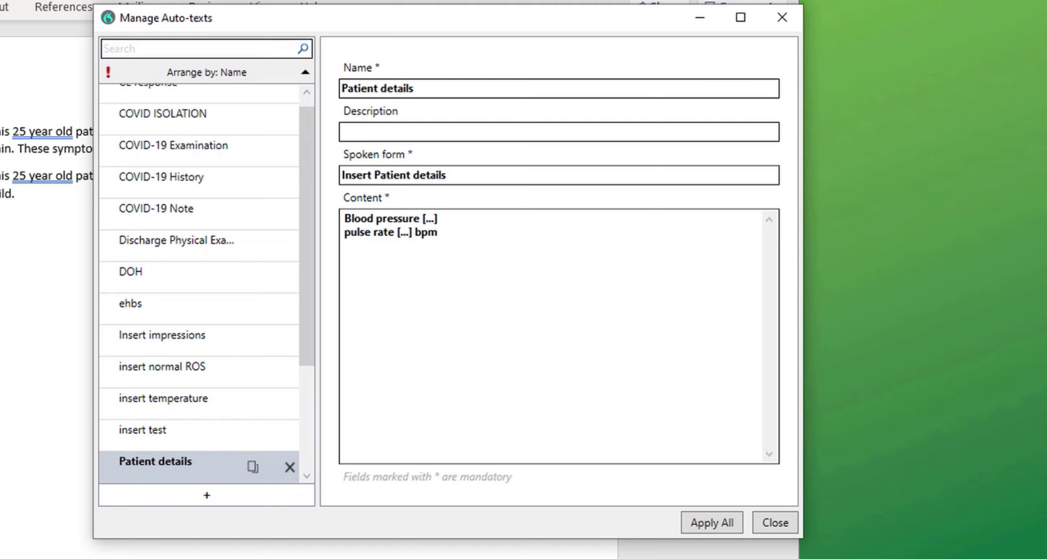
pyautogui.click(738, 527)
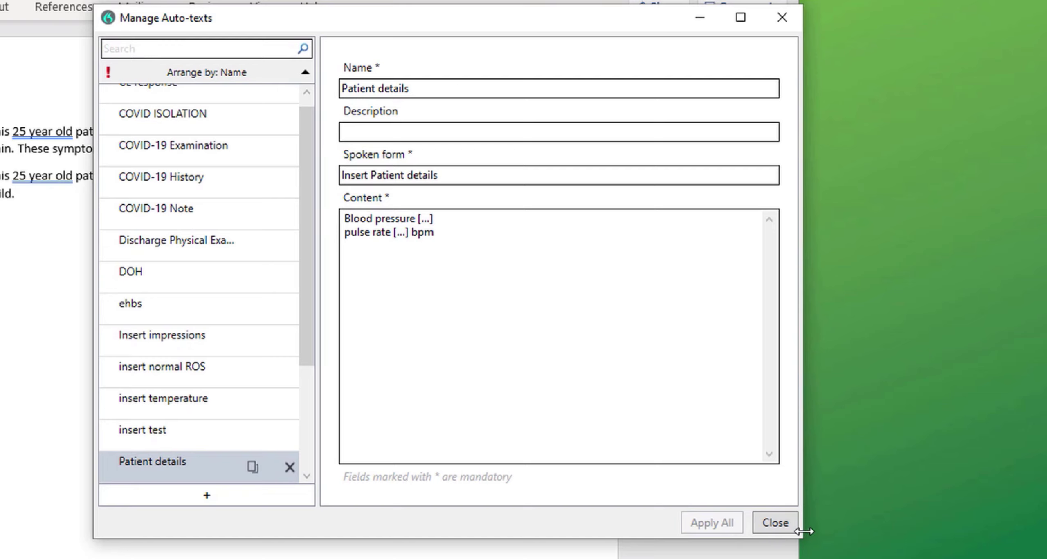
pyautogui.click(774, 523)
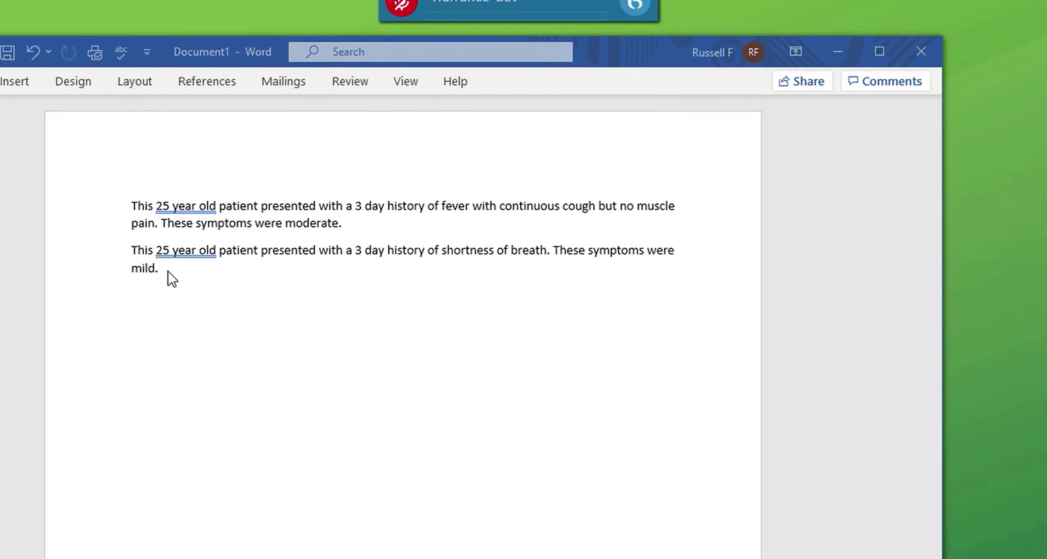
# - Turn the microphone on to dictate the patient details with 125/80 and 72 bpm
pyautogui.press('KP_Add')
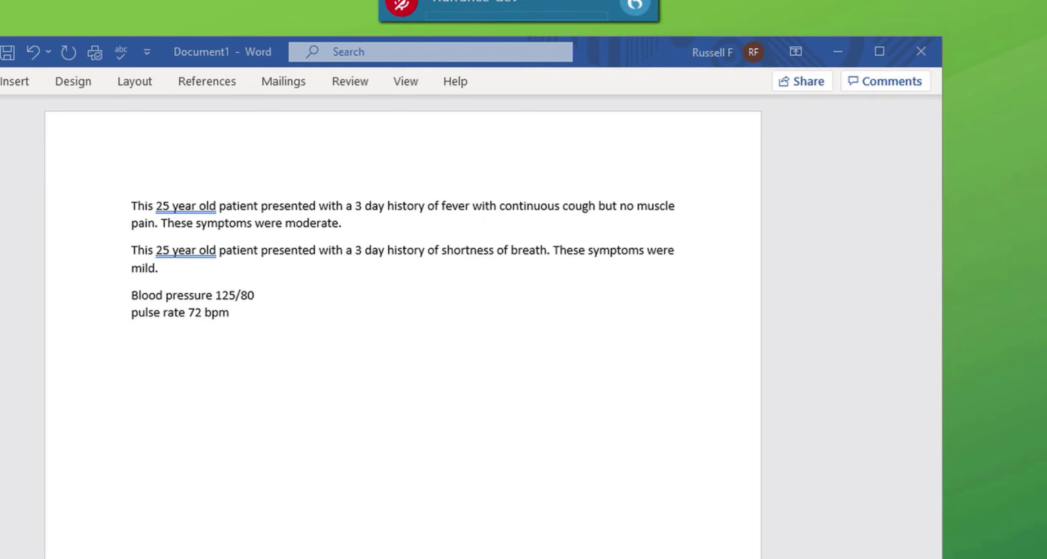
pyautogui.click(642, 6)
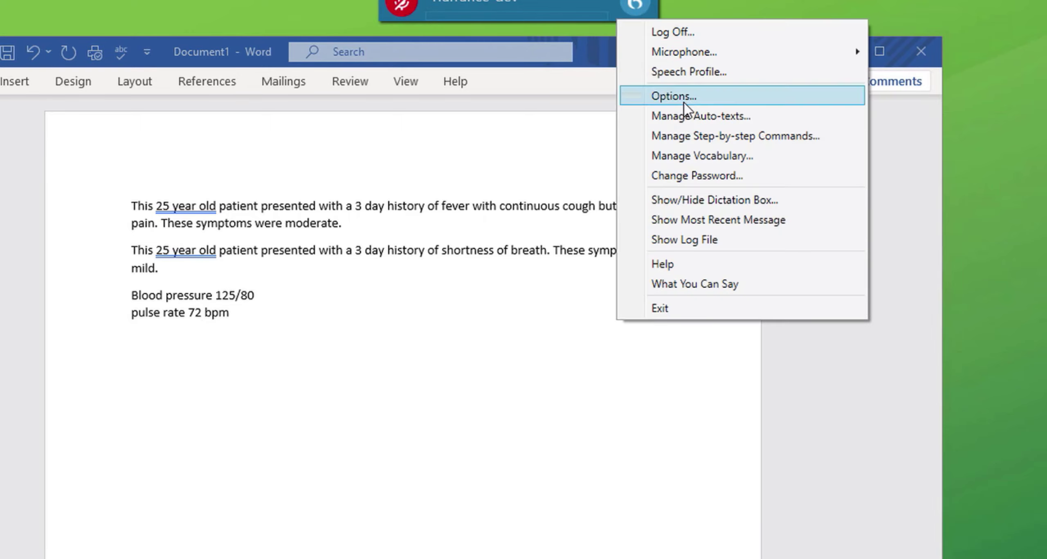
pyautogui.click(695, 123)
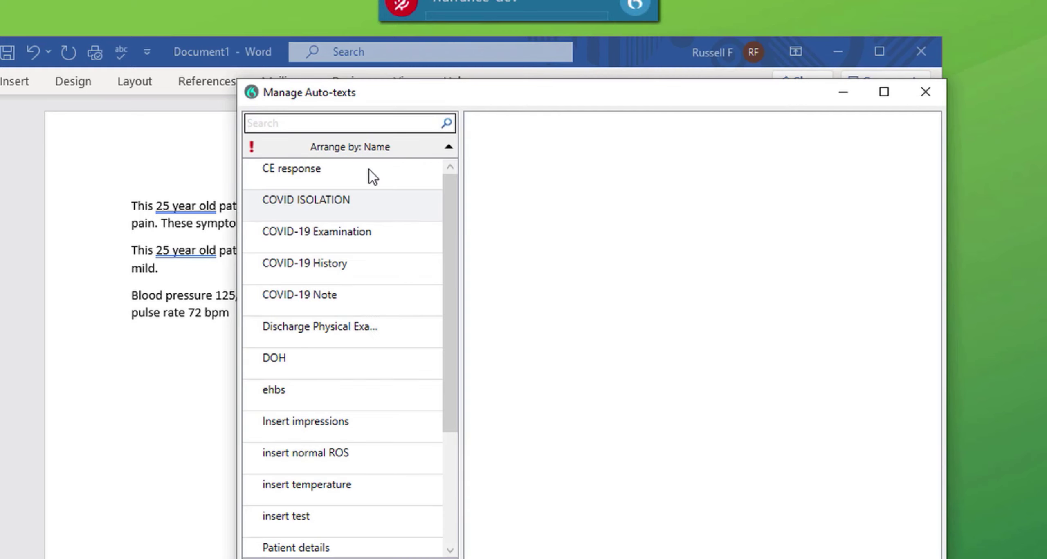
pyautogui.click(332, 550)
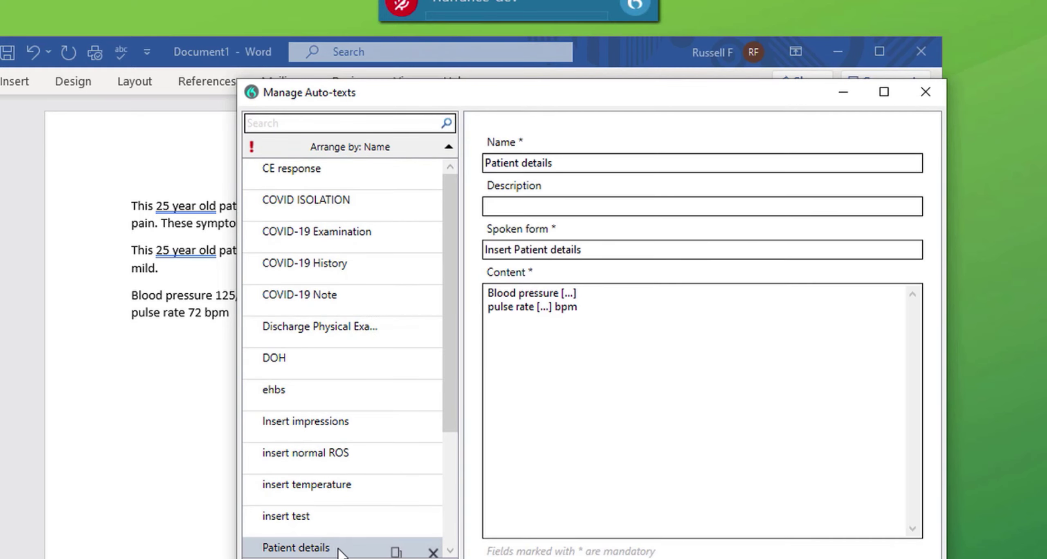
pyautogui.click(591, 311)
pyautogui.press('Escape')
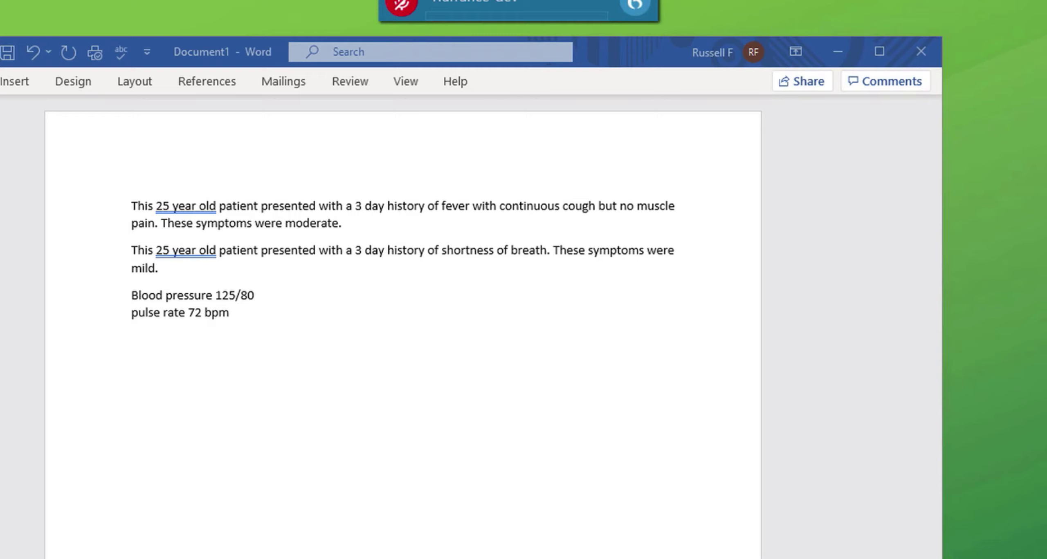
pyautogui.click(635, 5)
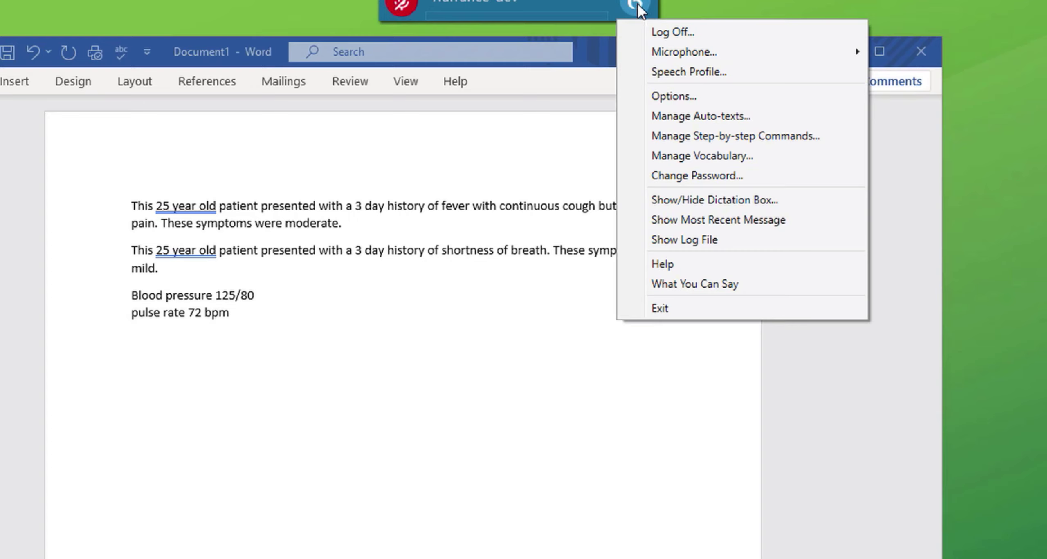
pyautogui.click(678, 99)
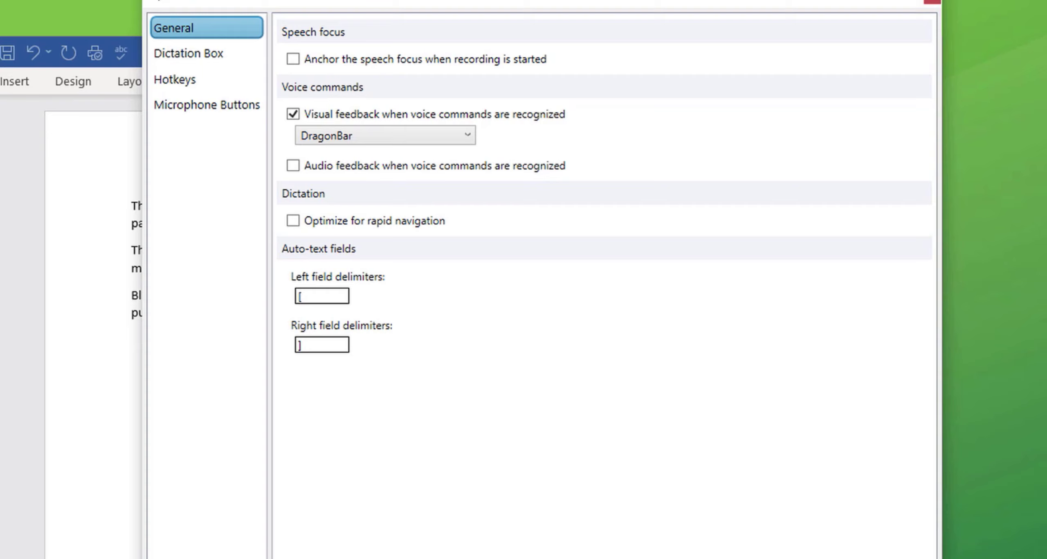
pyautogui.press('Escape')
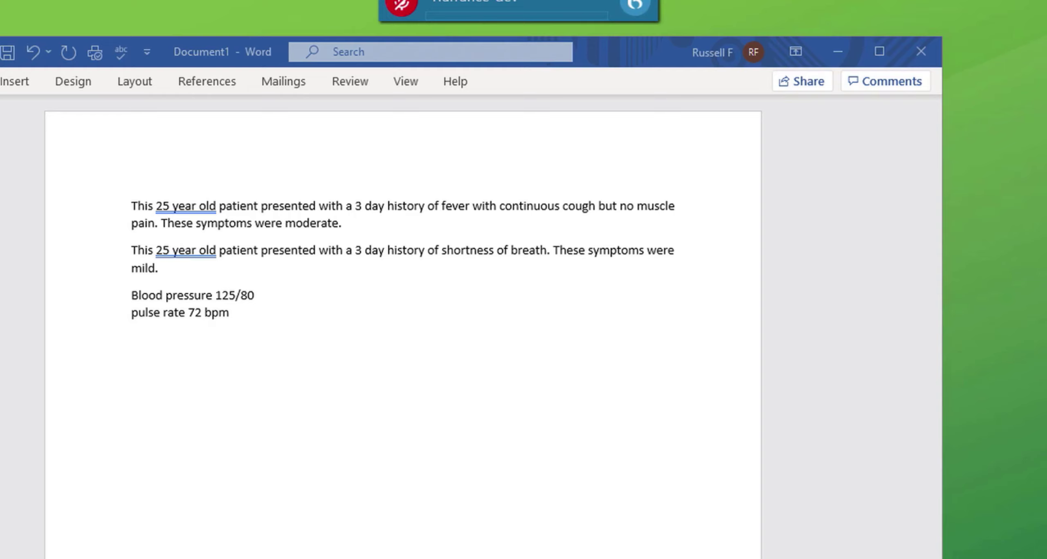
# - Create and save a 'backspace' step-by-step command whose one step presses the Backspace hotkey
pyautogui.click(636, 4)
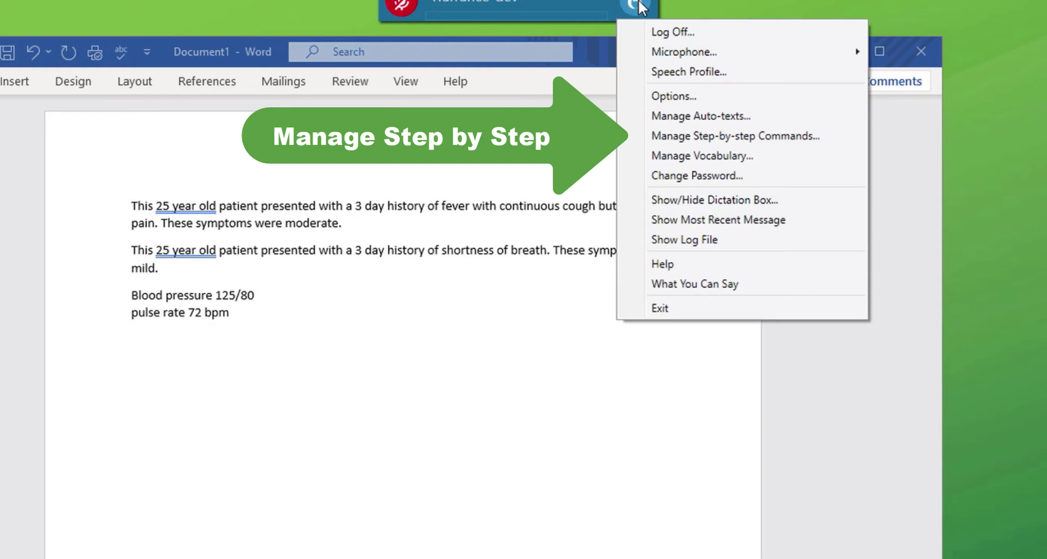
pyautogui.click(712, 136)
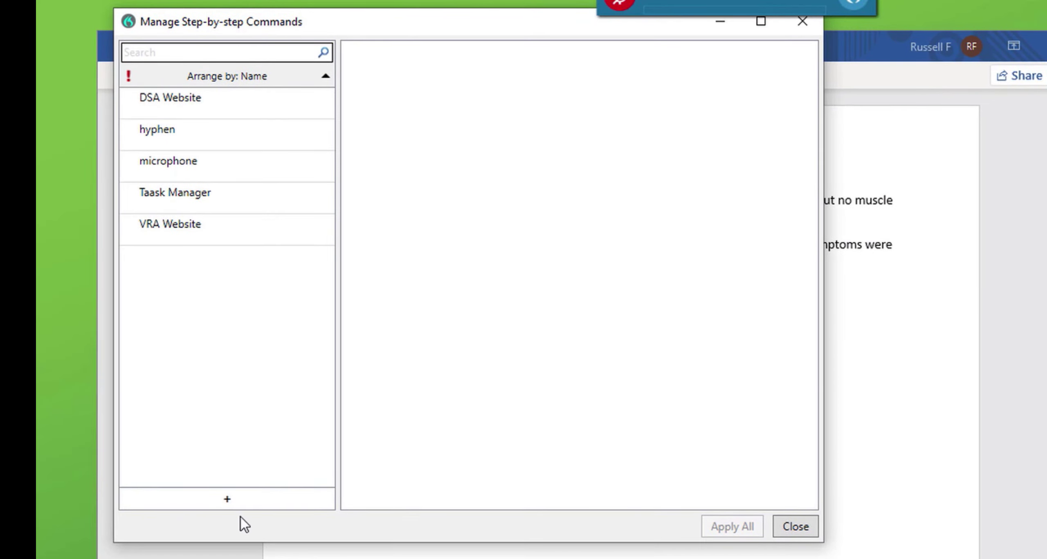
pyautogui.click(227, 499)
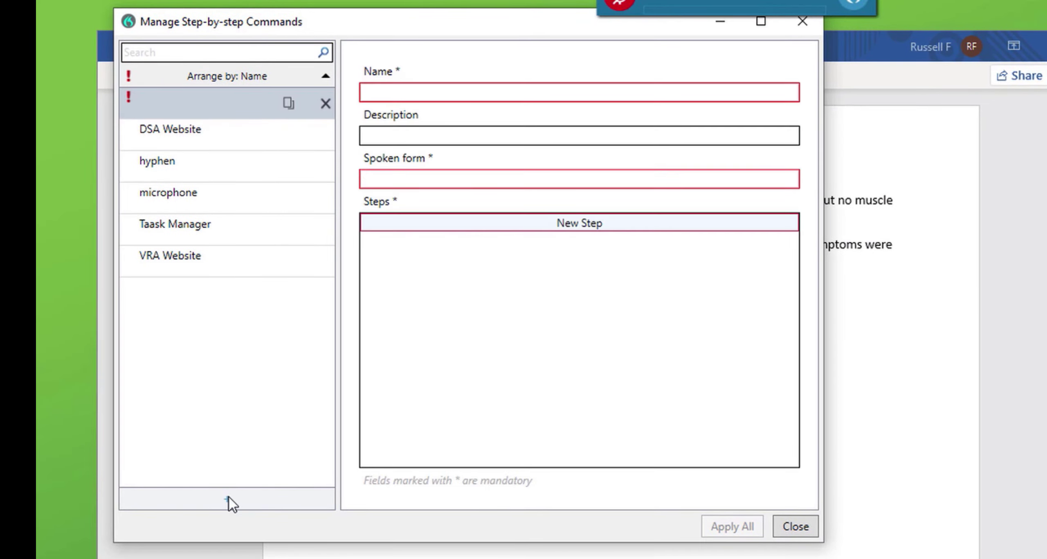
pyautogui.click(592, 227)
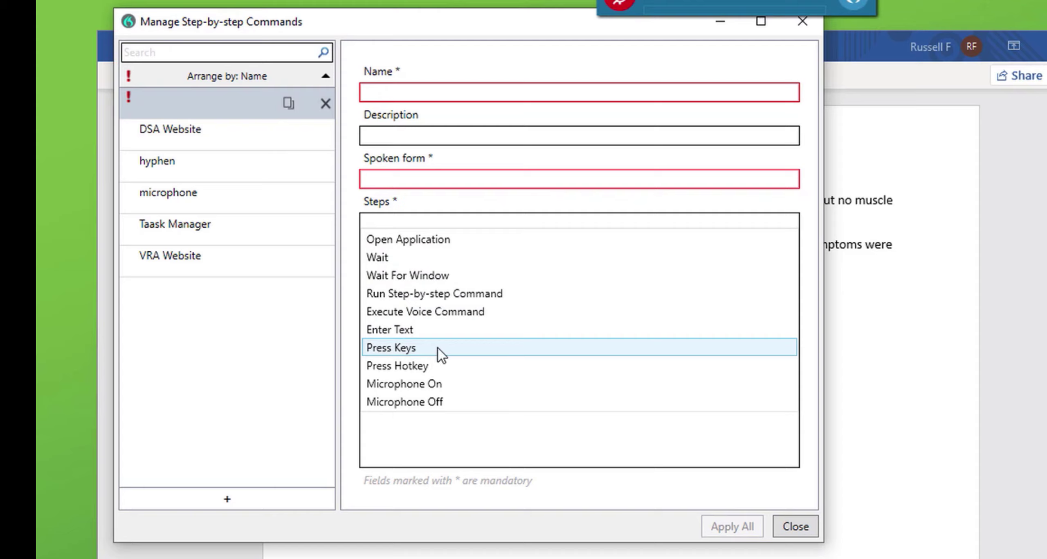
pyautogui.click(450, 367)
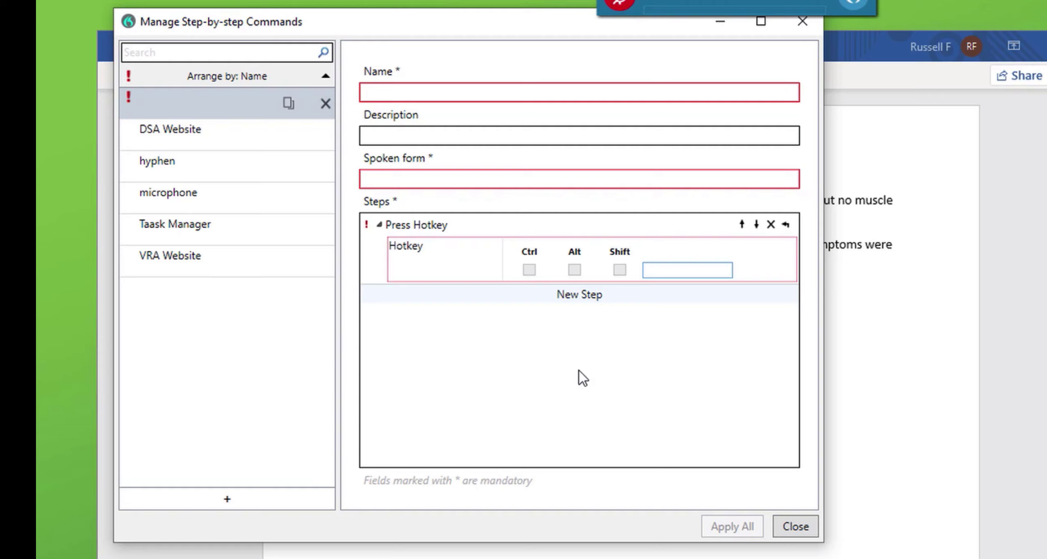
pyautogui.press('BackSpace')
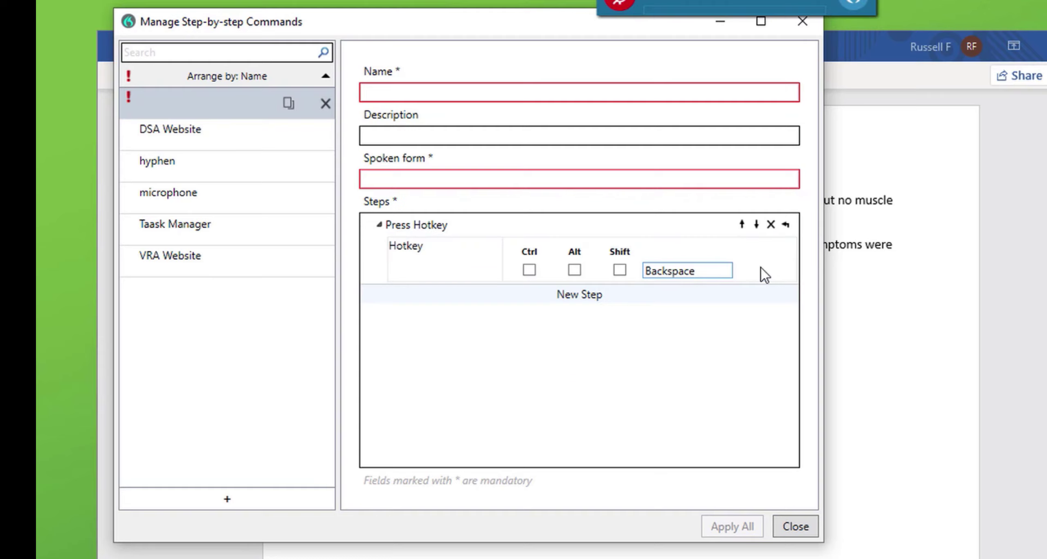
pyautogui.click(414, 92)
pyautogui.write('bac')
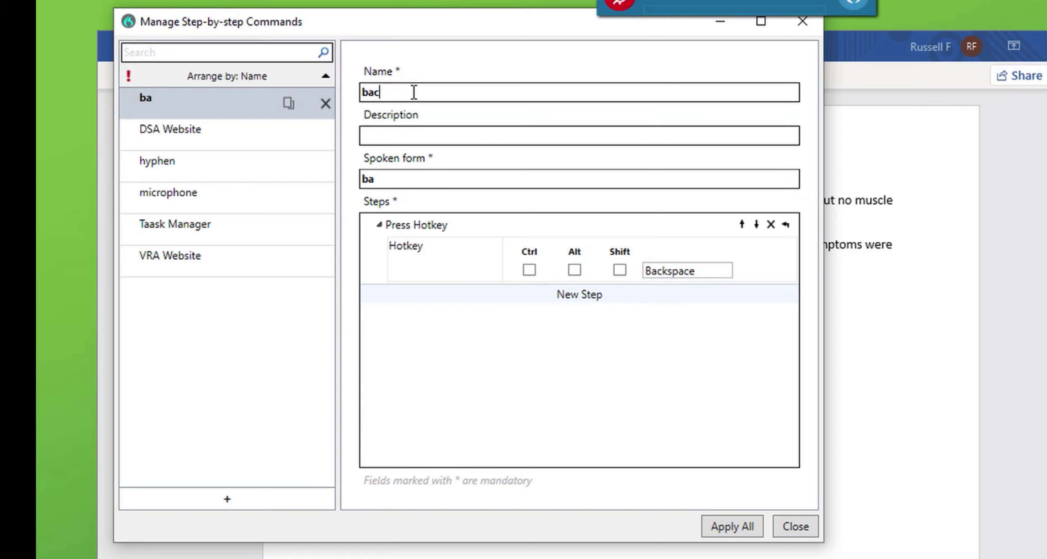
pyautogui.write('kspace')
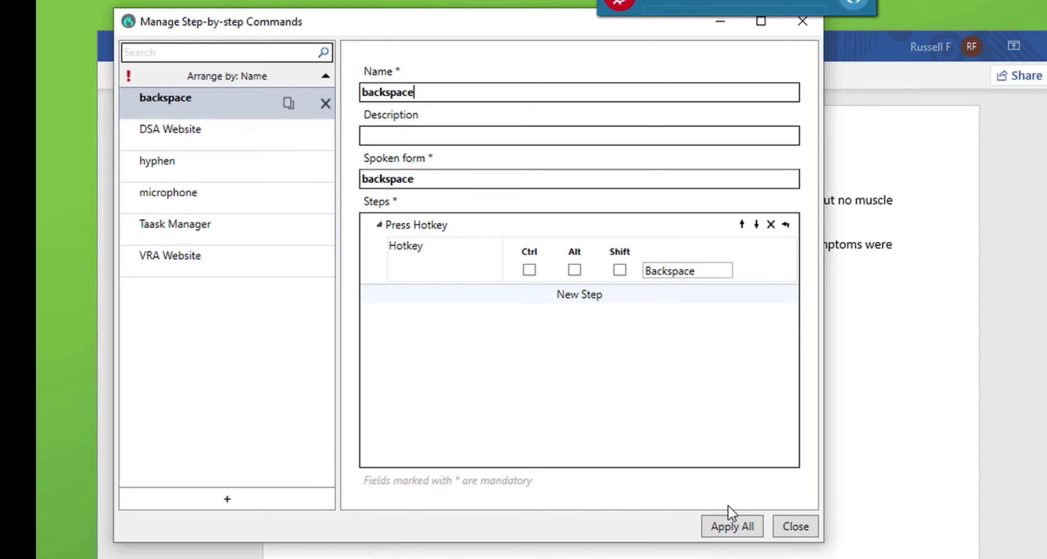
pyautogui.click(750, 529)
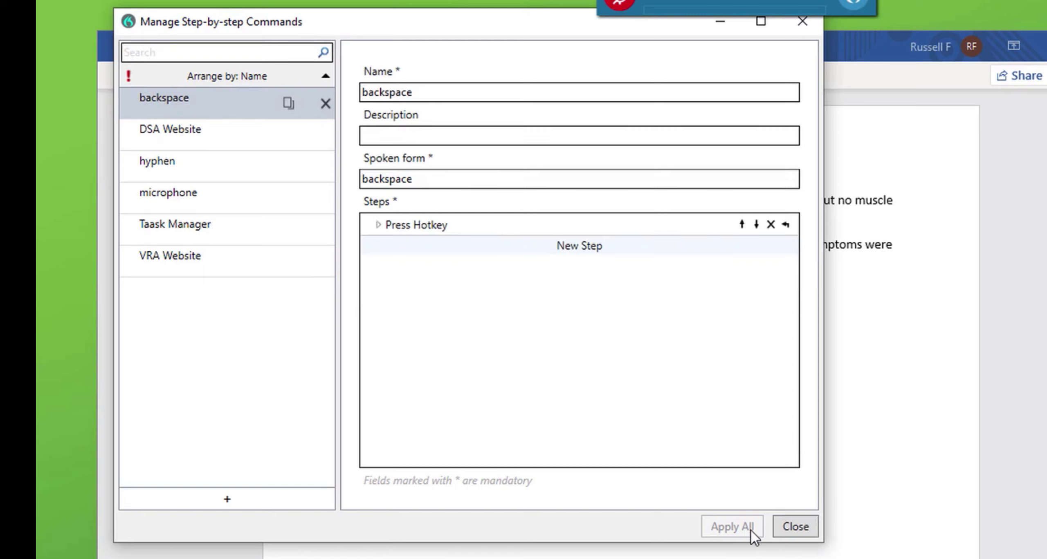
pyautogui.click(790, 527)
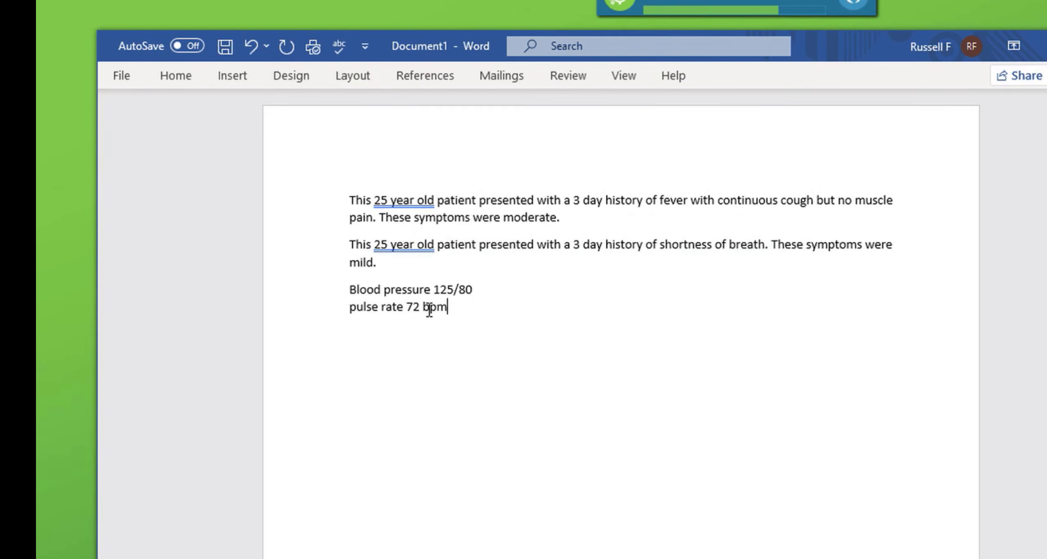
# - Clear all the earlier notes from the Word document
pyautogui.hotkey('ctrl', 'a')
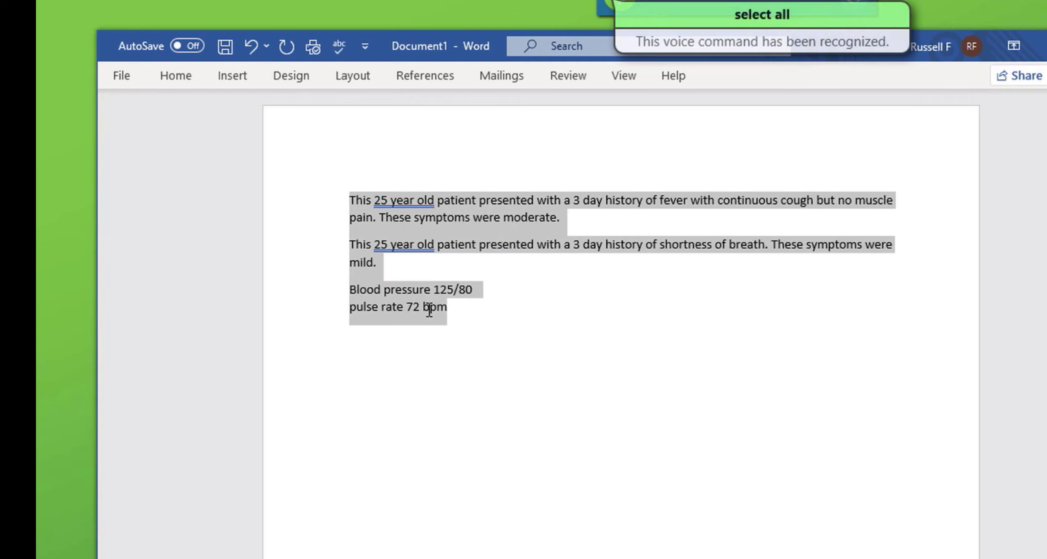
pyautogui.press('Delete')
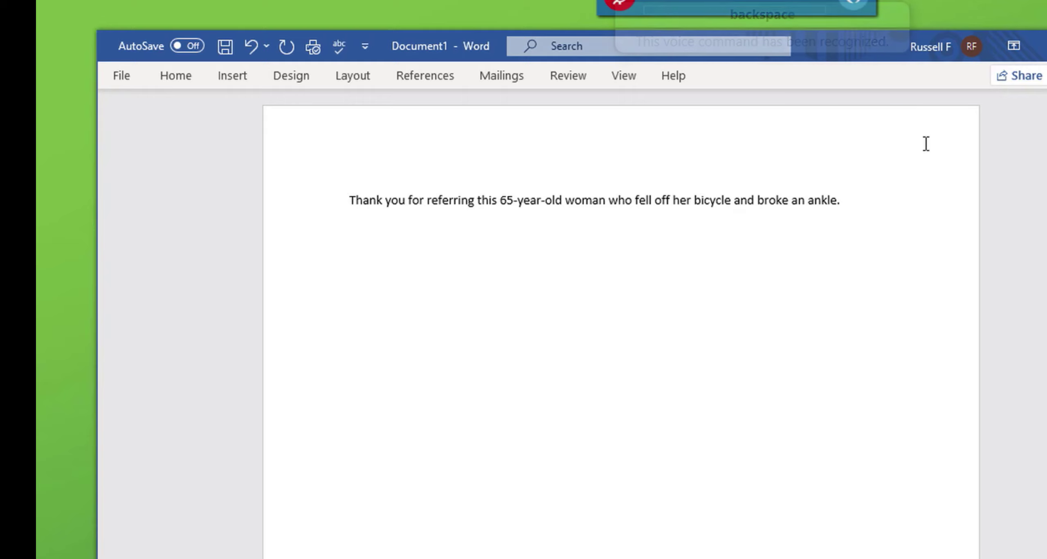
pyautogui.click(856, 5)
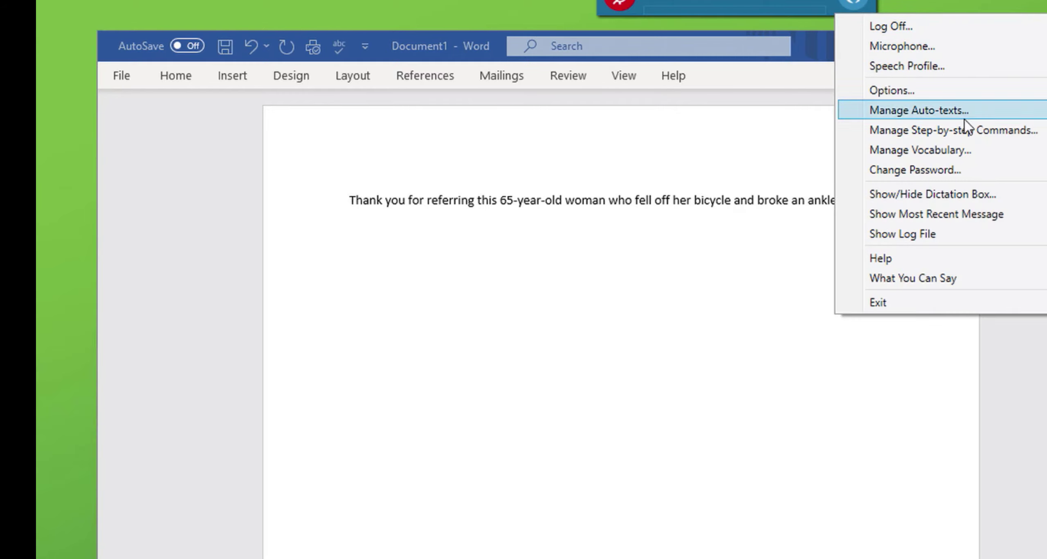
pyautogui.click(987, 131)
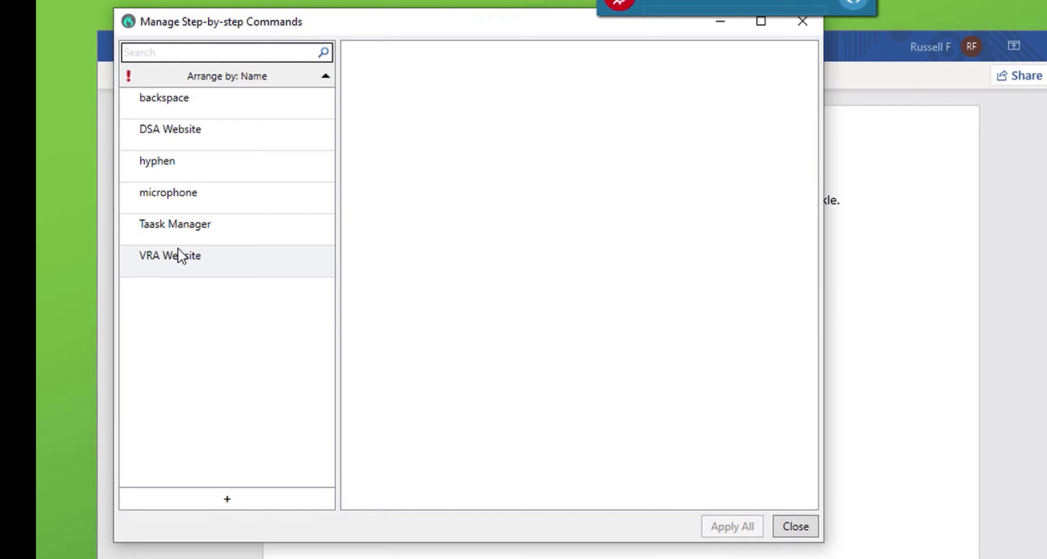
pyautogui.click(177, 257)
pyautogui.click(417, 225)
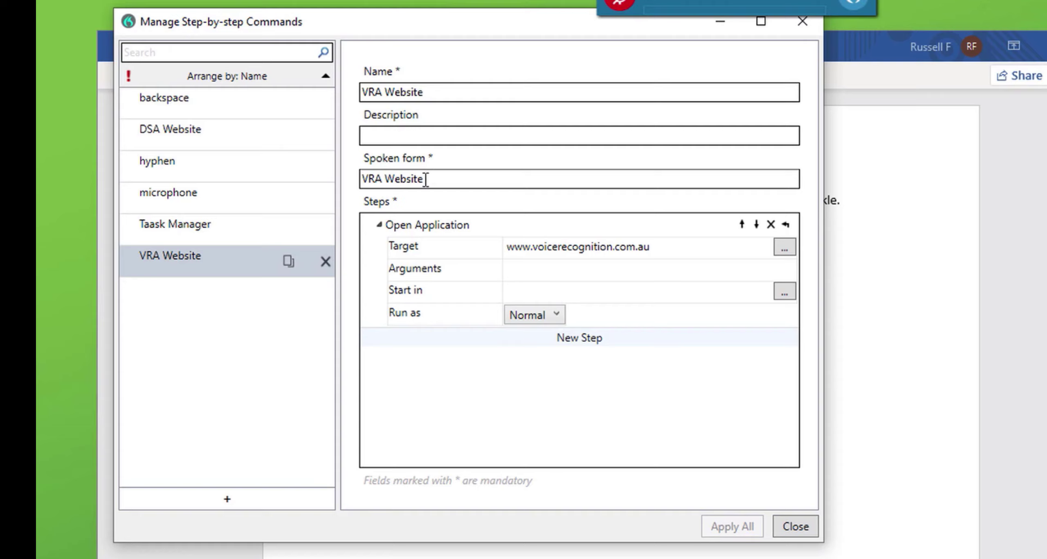
pyautogui.click(795, 526)
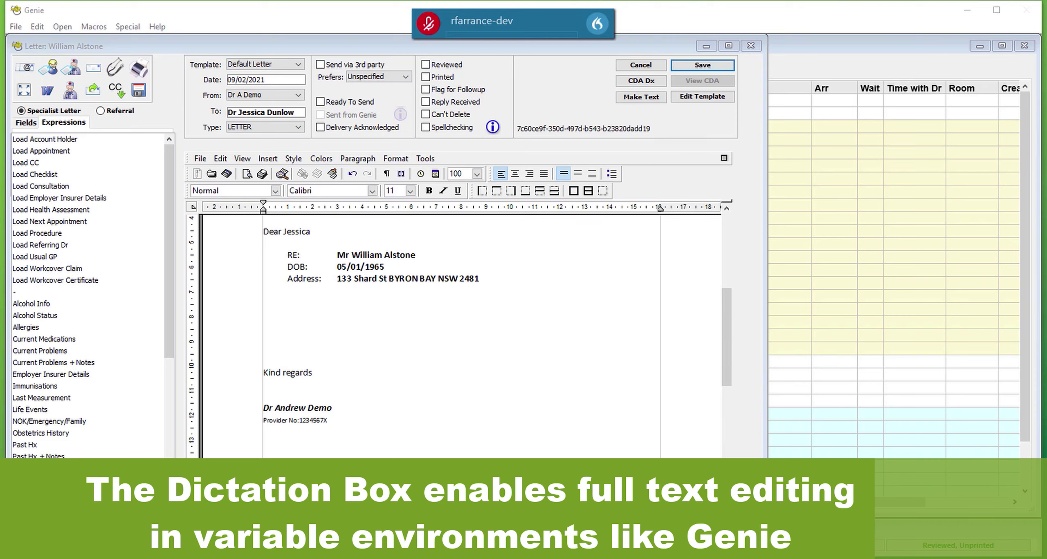
# - Dictate the referral sentence about worsening right shoulder discomfort and place focus in the letter
pyautogui.press('F4')
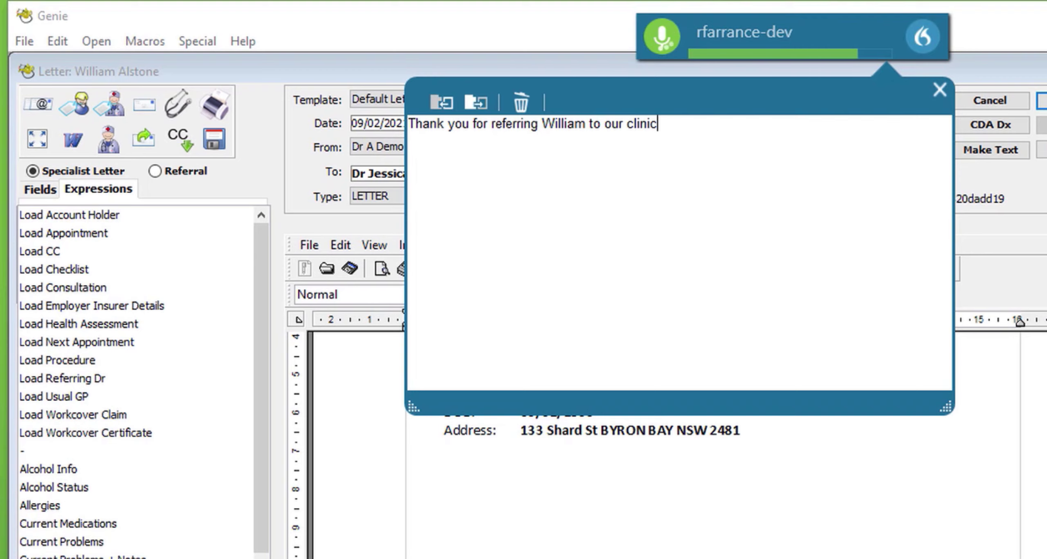
pyautogui.press('KP_Add')
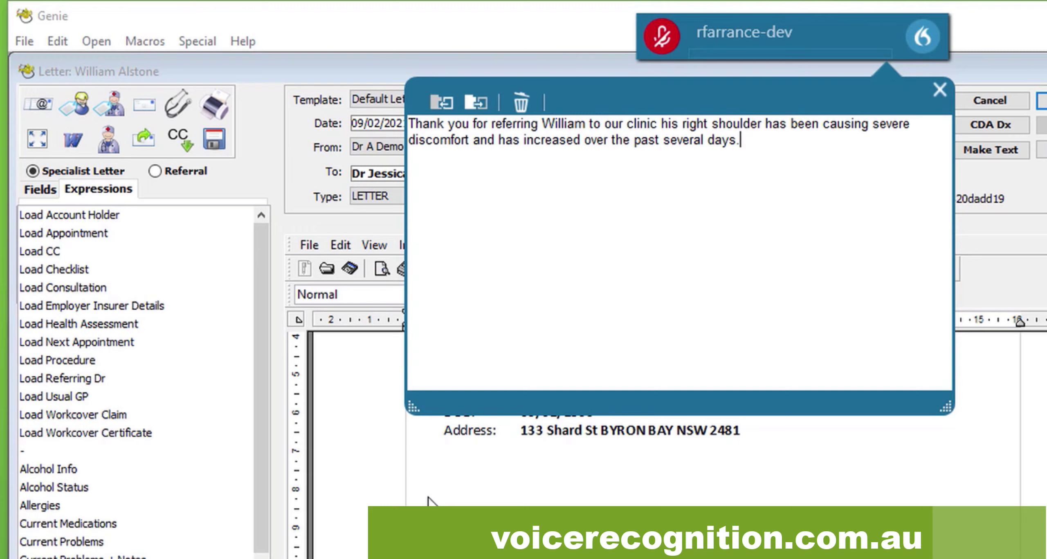
pyautogui.click(428, 500)
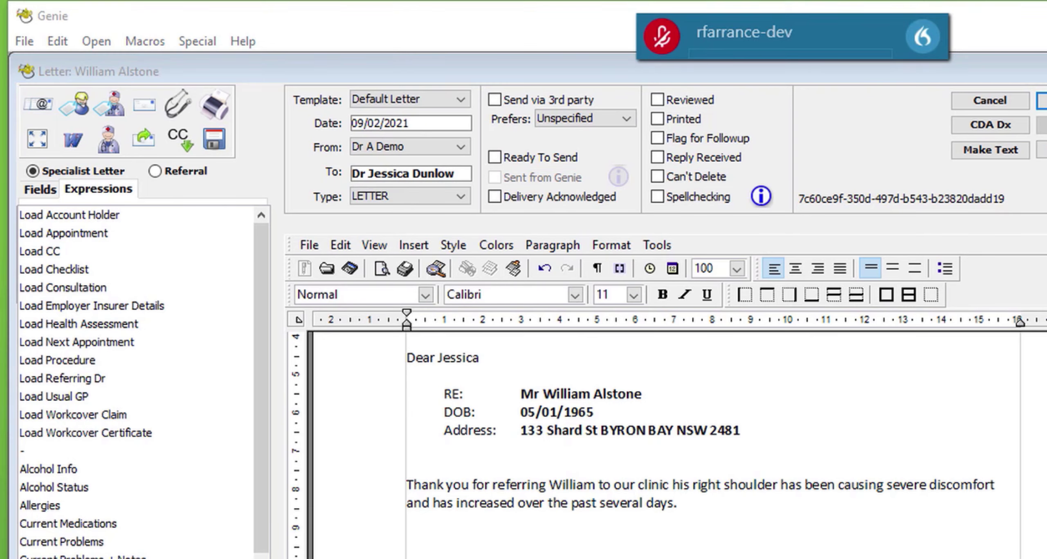
# - Dictate the constant aching pain sentence and transfer it into the letter after 'days.'
pyautogui.press('KP_Add')
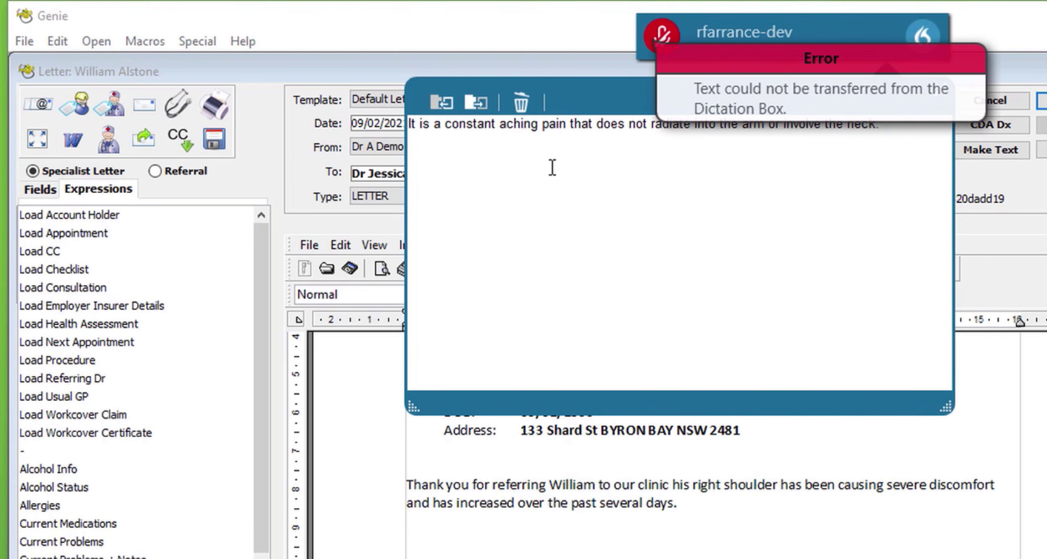
pyautogui.click(691, 502)
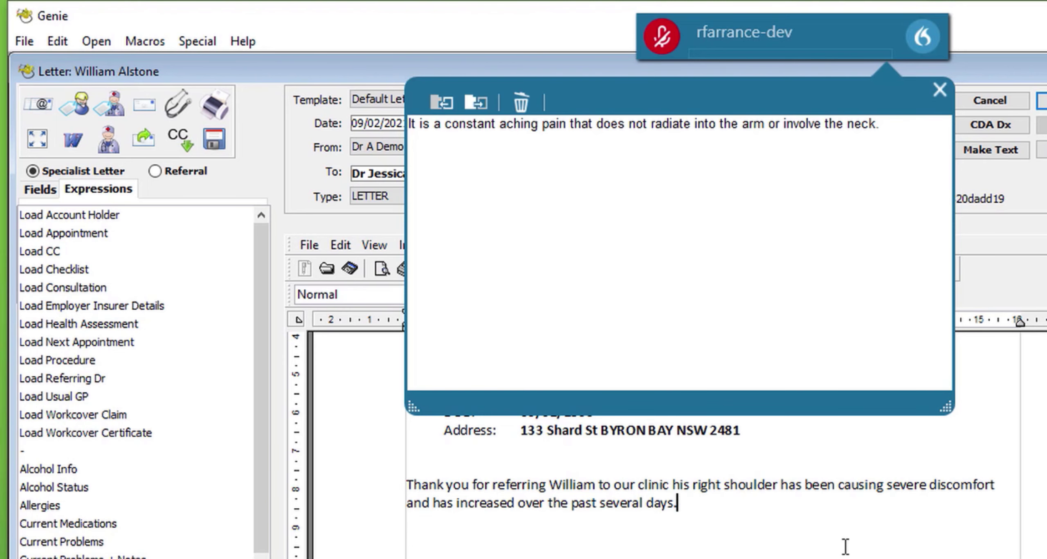
pyautogui.hotkey('ctrl', 'Return')
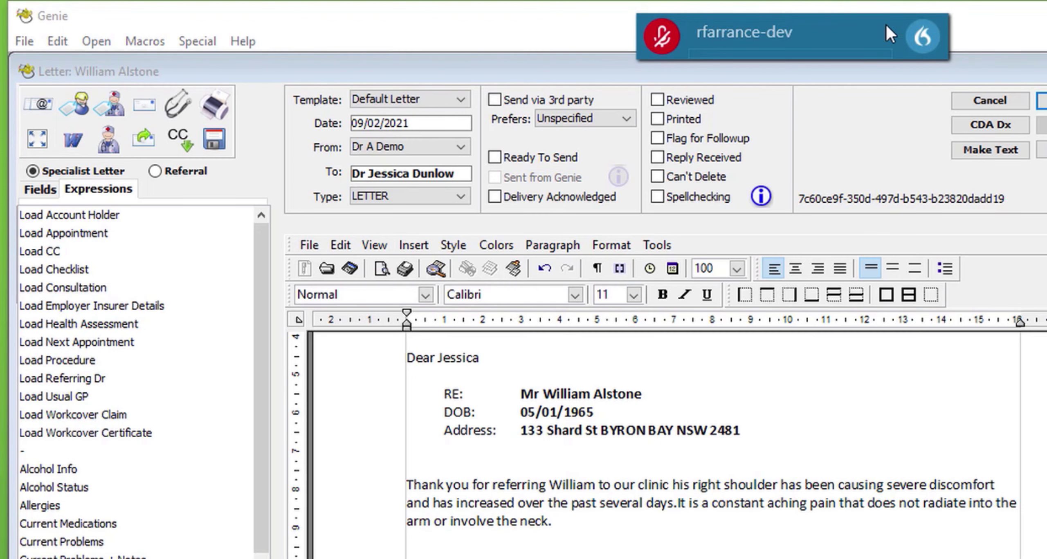
# - Reopen the Dictation Box and restore the last dictated sentence into it
pyautogui.click(923, 39)
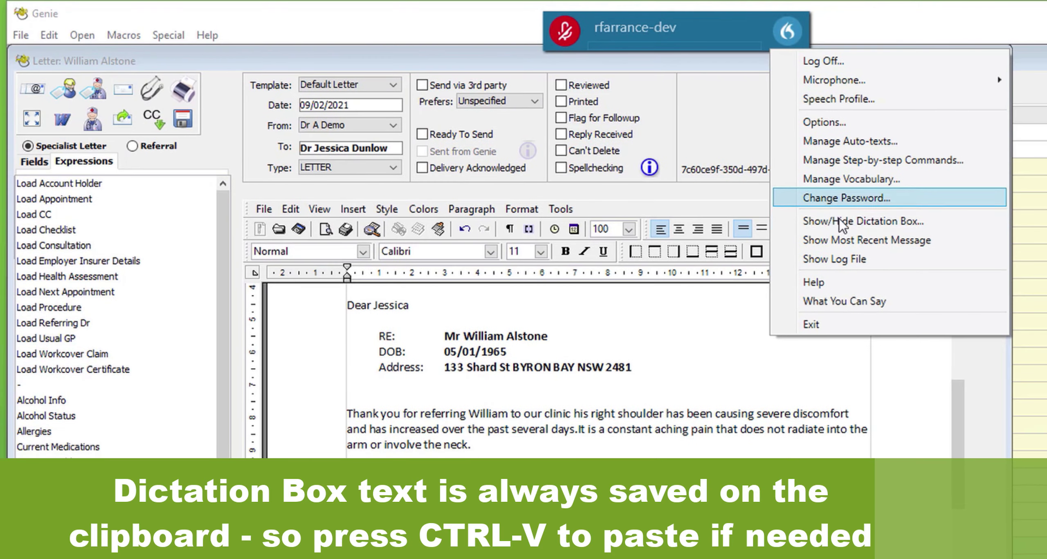
pyautogui.click(841, 223)
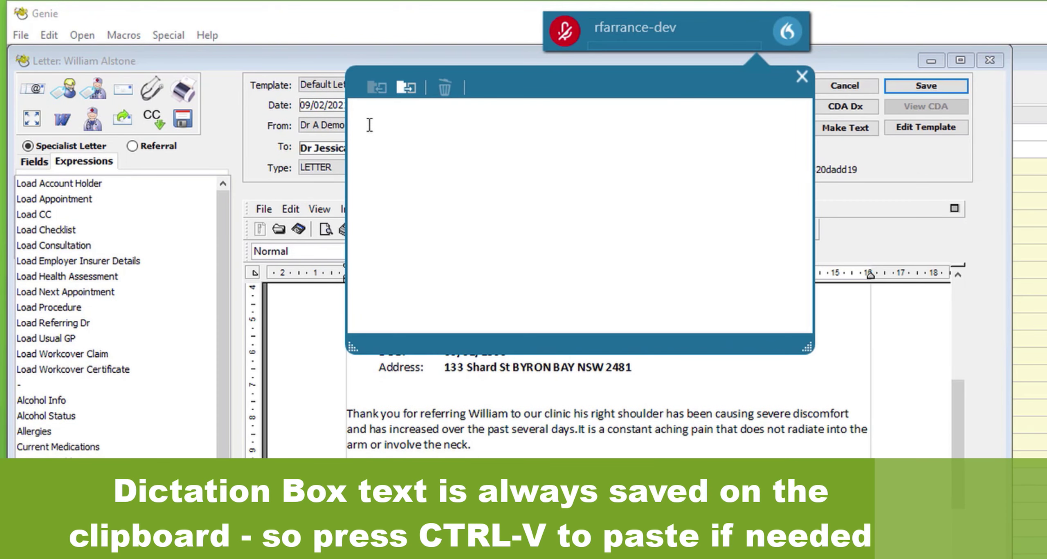
pyautogui.click(402, 88)
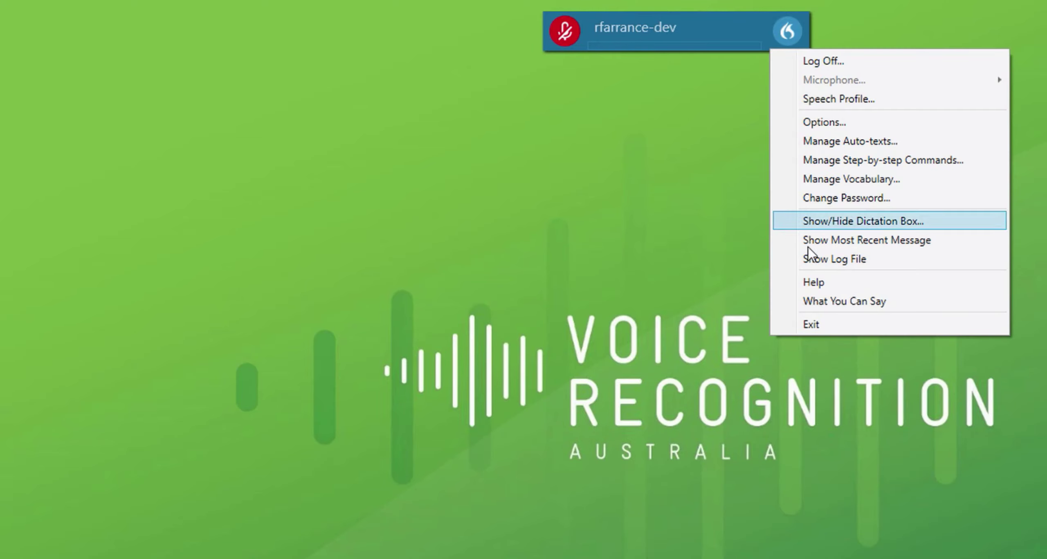
# - Open Dragon's Help window on the Dragon Help page
pyautogui.click(831, 283)
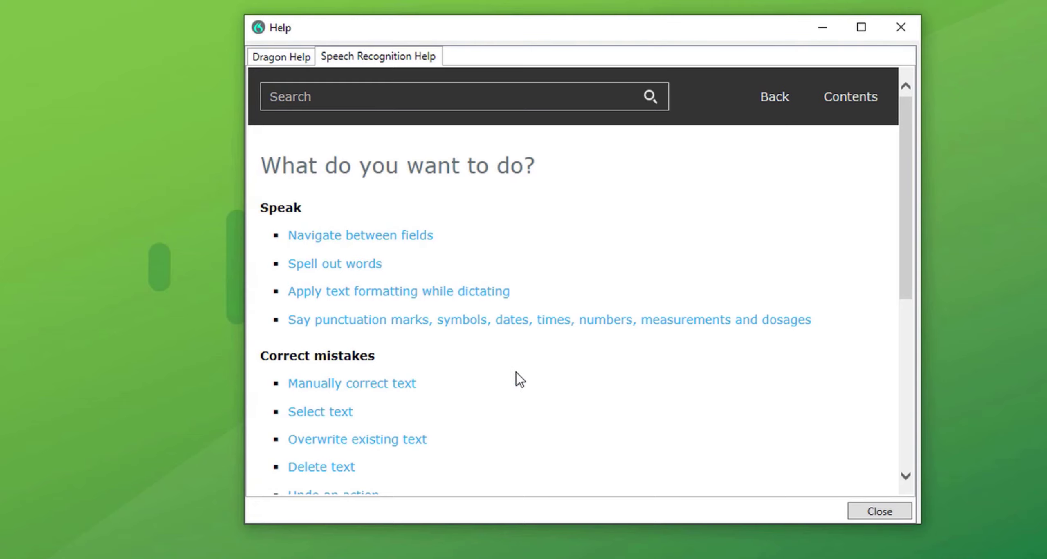
pyautogui.click(283, 64)
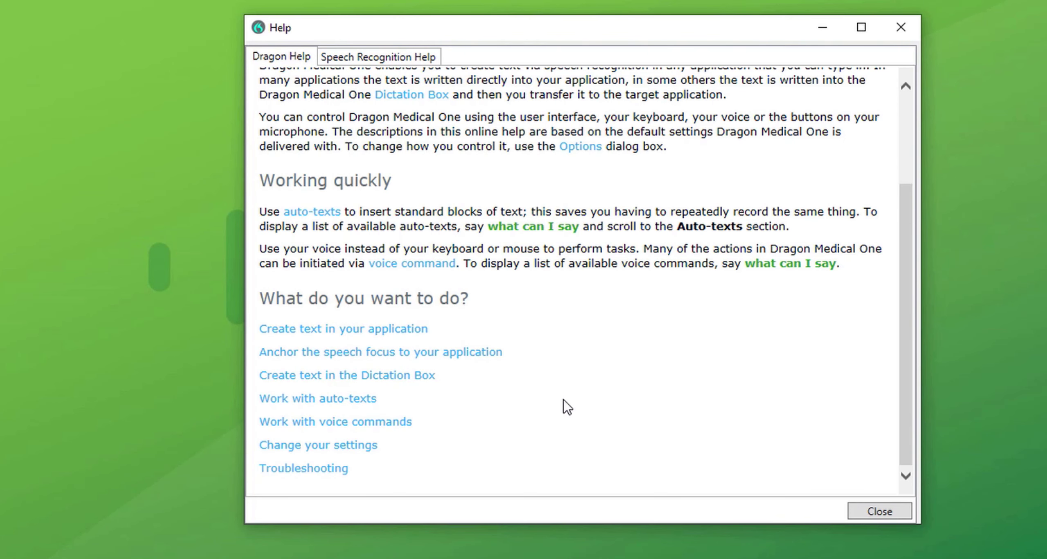